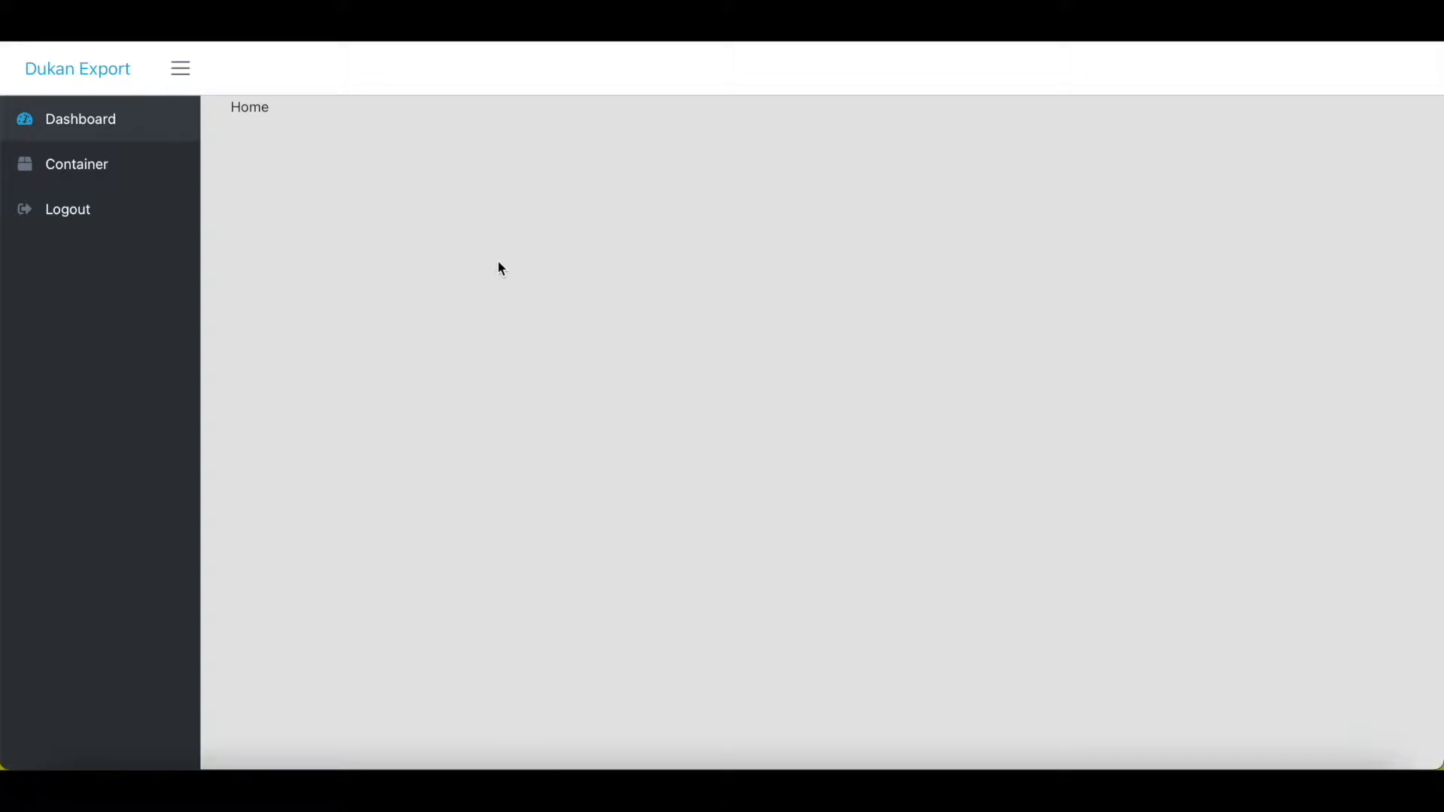
Add a container with number 123, container date 01/03/12 and shipment status Filling.
click(101, 165)
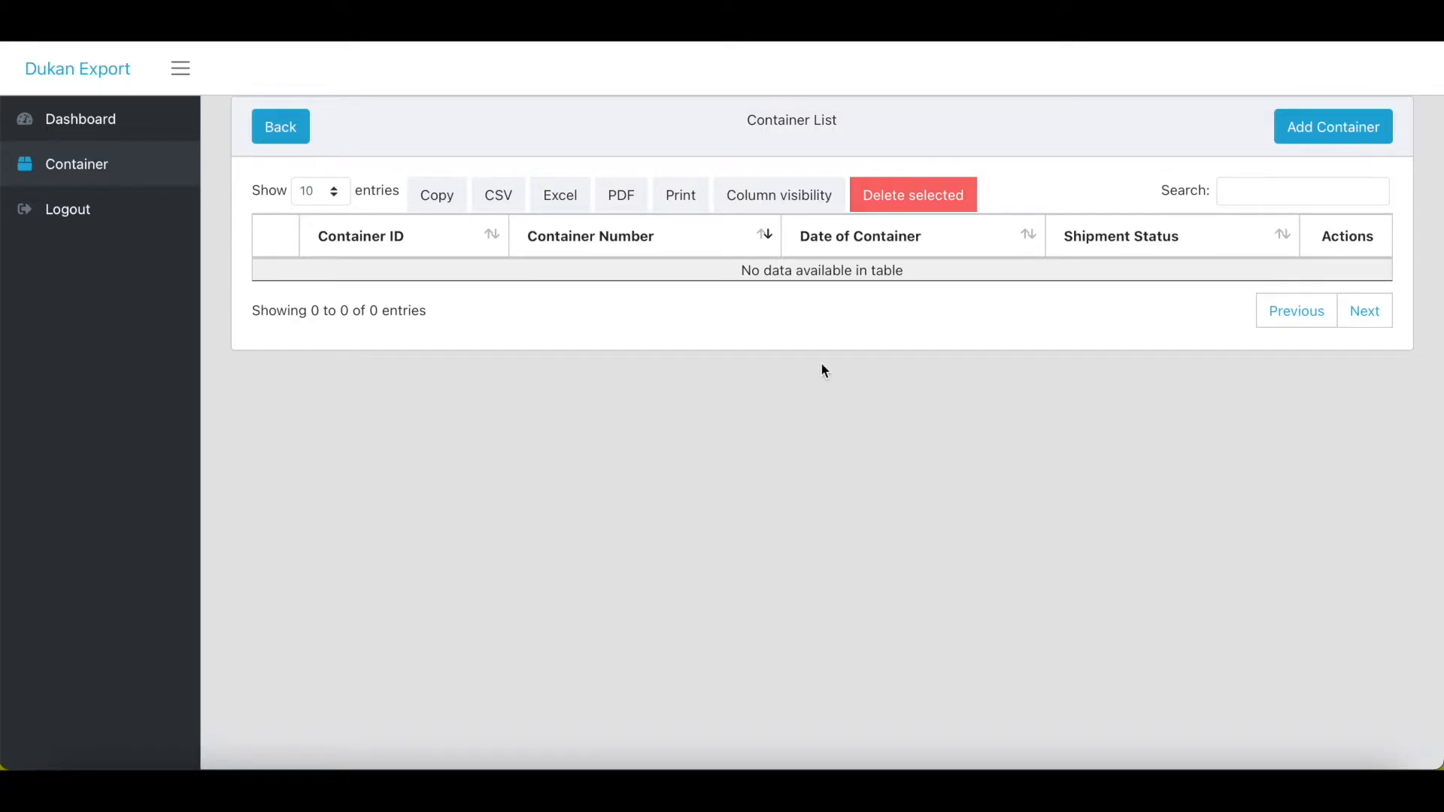
click(1323, 141)
click(736, 321)
text(123)
click(722, 416)
text(01/03/12)
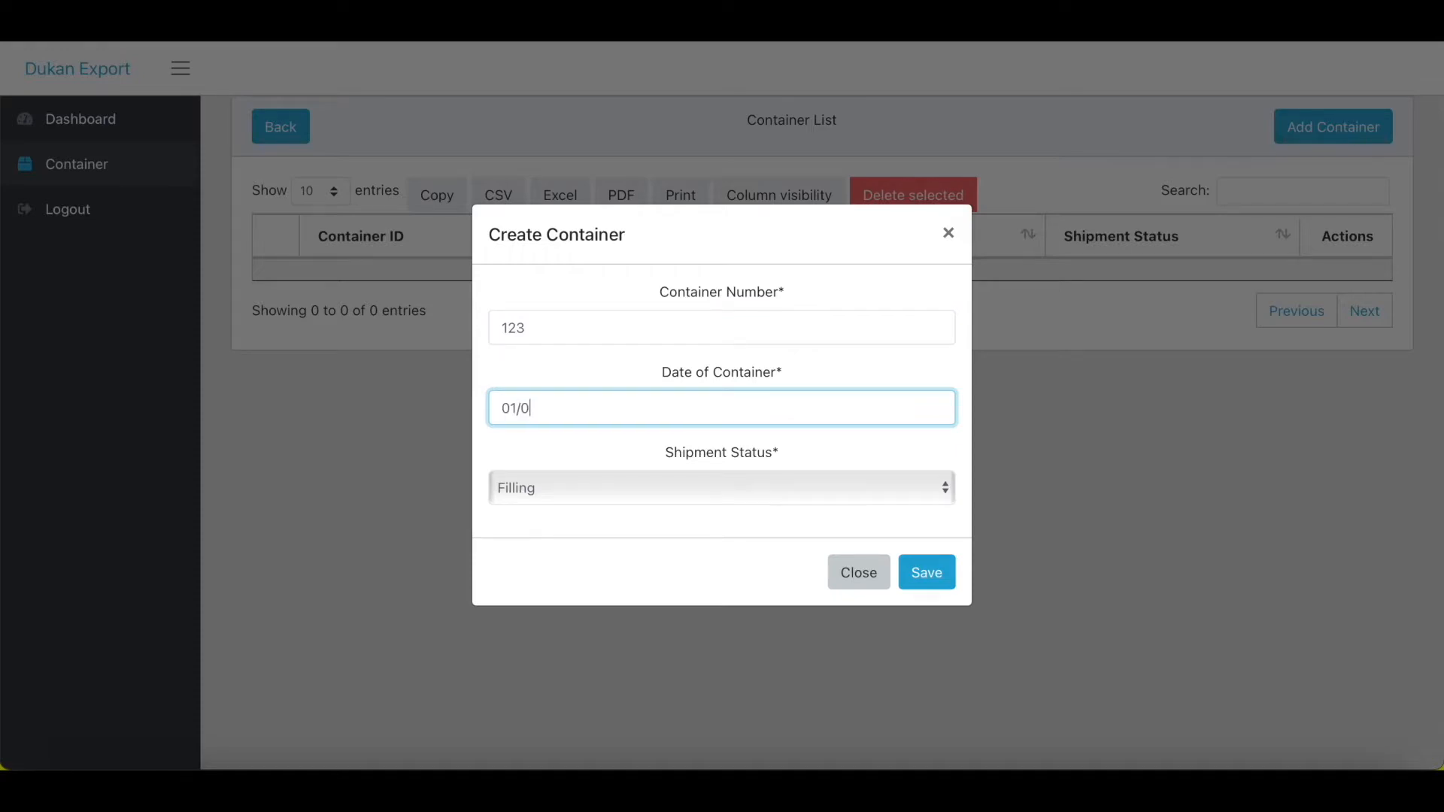
click(730, 487)
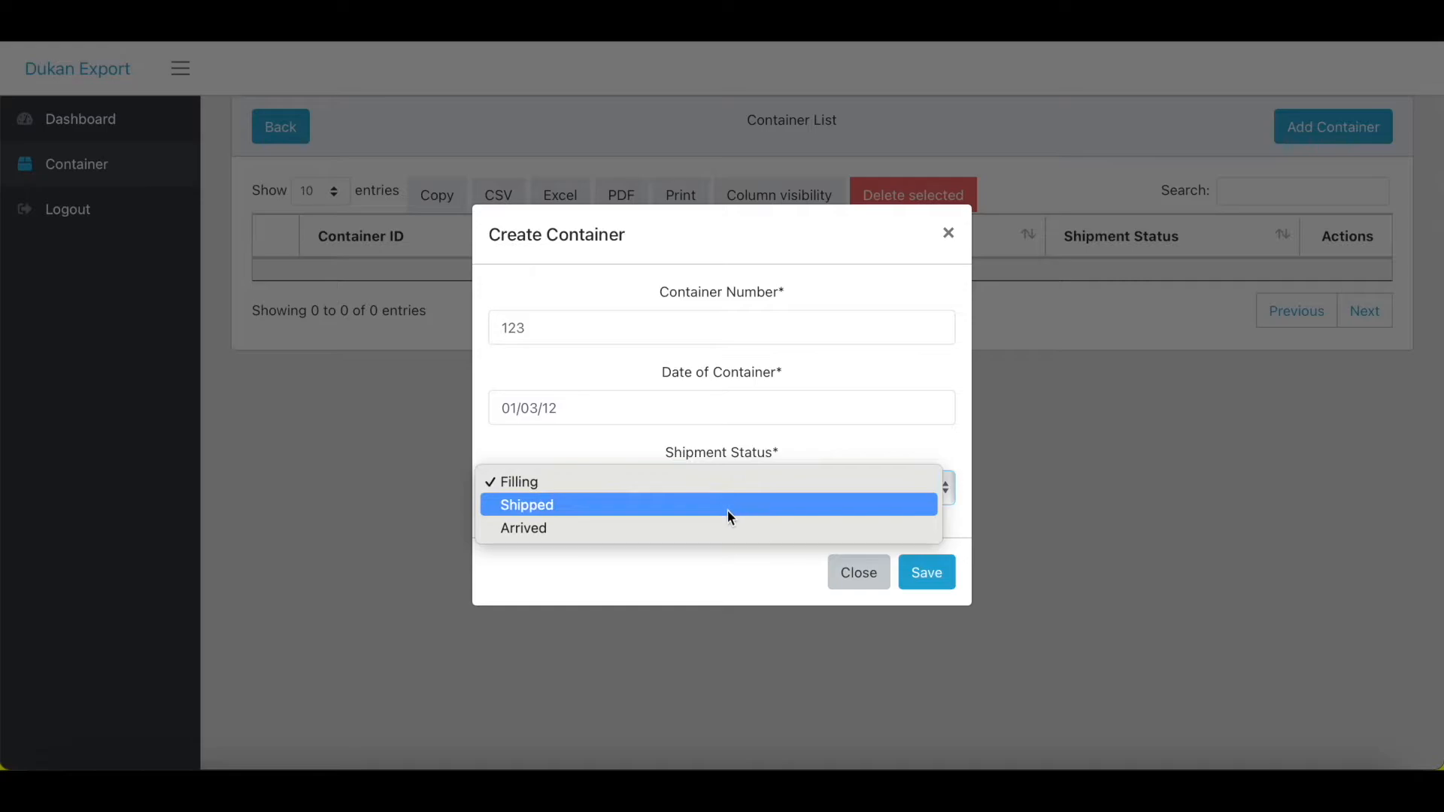
click(728, 485)
click(921, 573)
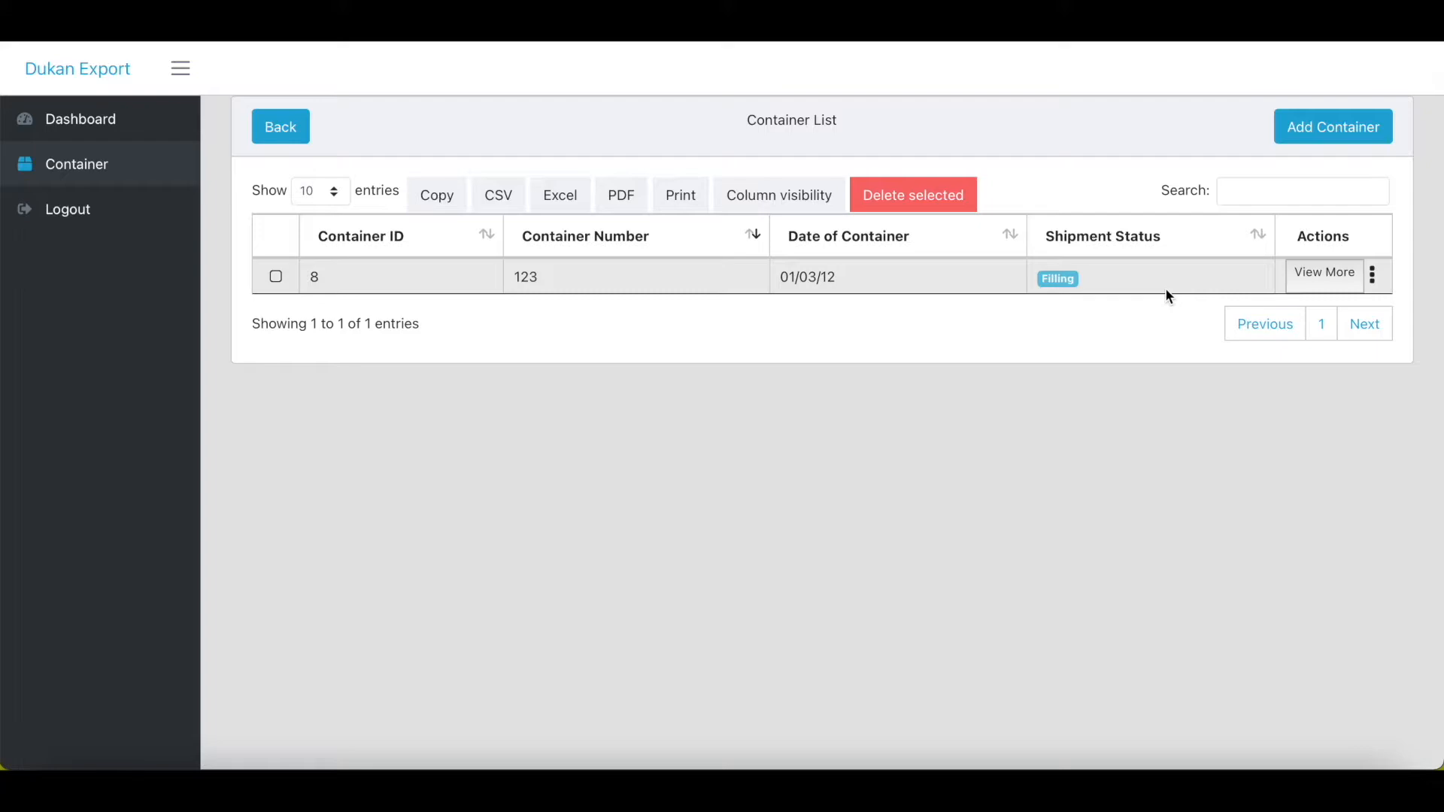
Open container 123 and start a new product with code 83298, type Engine and description Honda.
click(1372, 276)
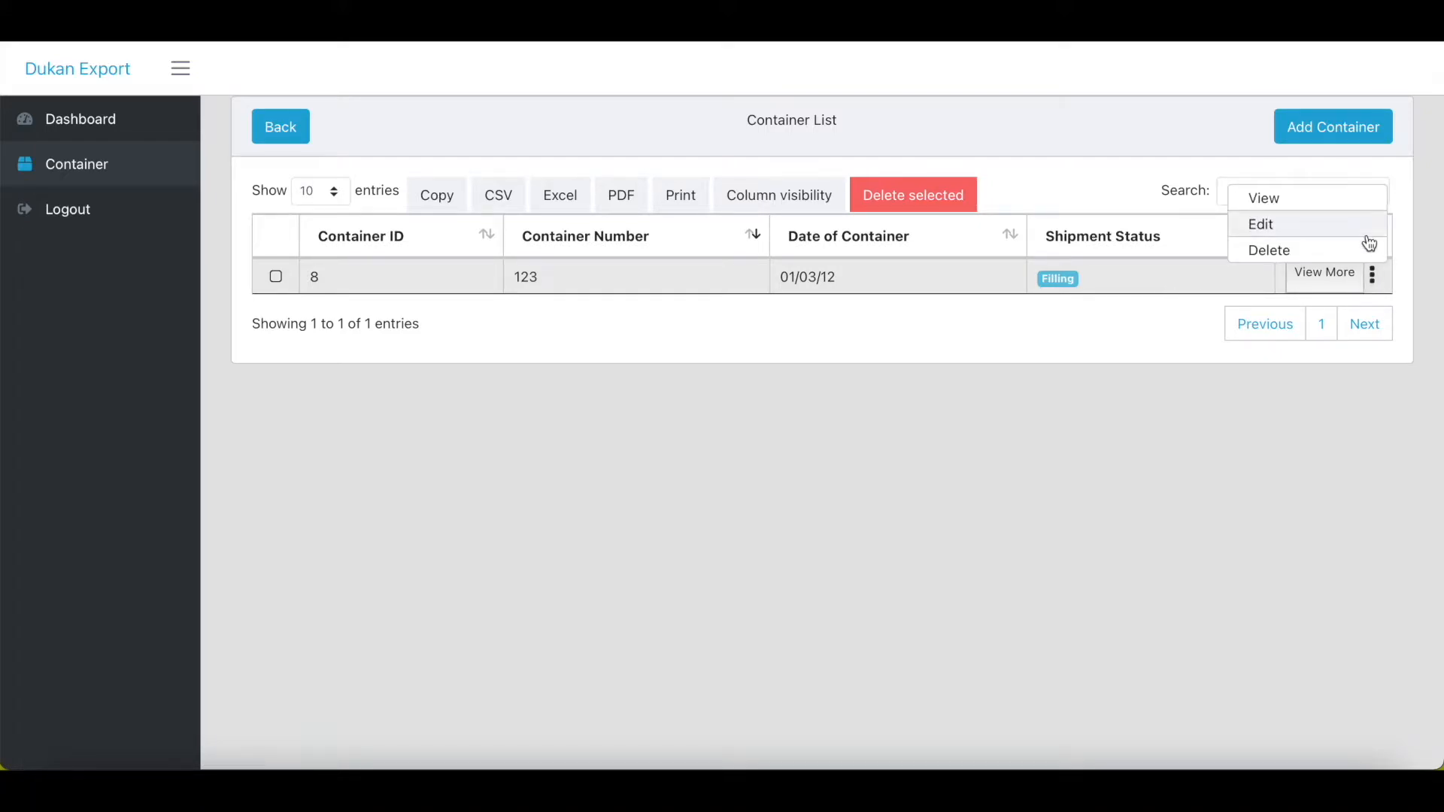
click(1103, 402)
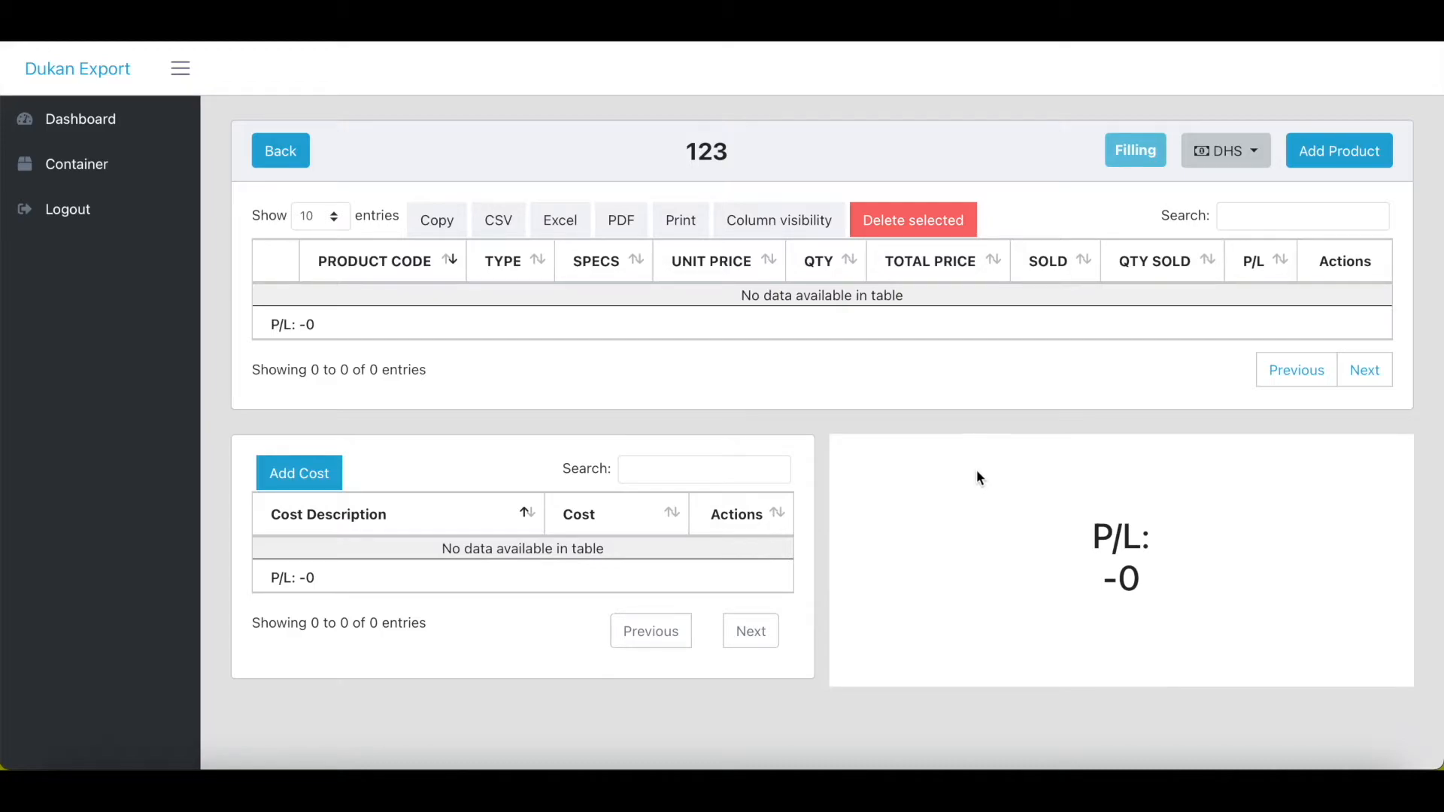
click(1350, 165)
click(803, 240)
text(83298)
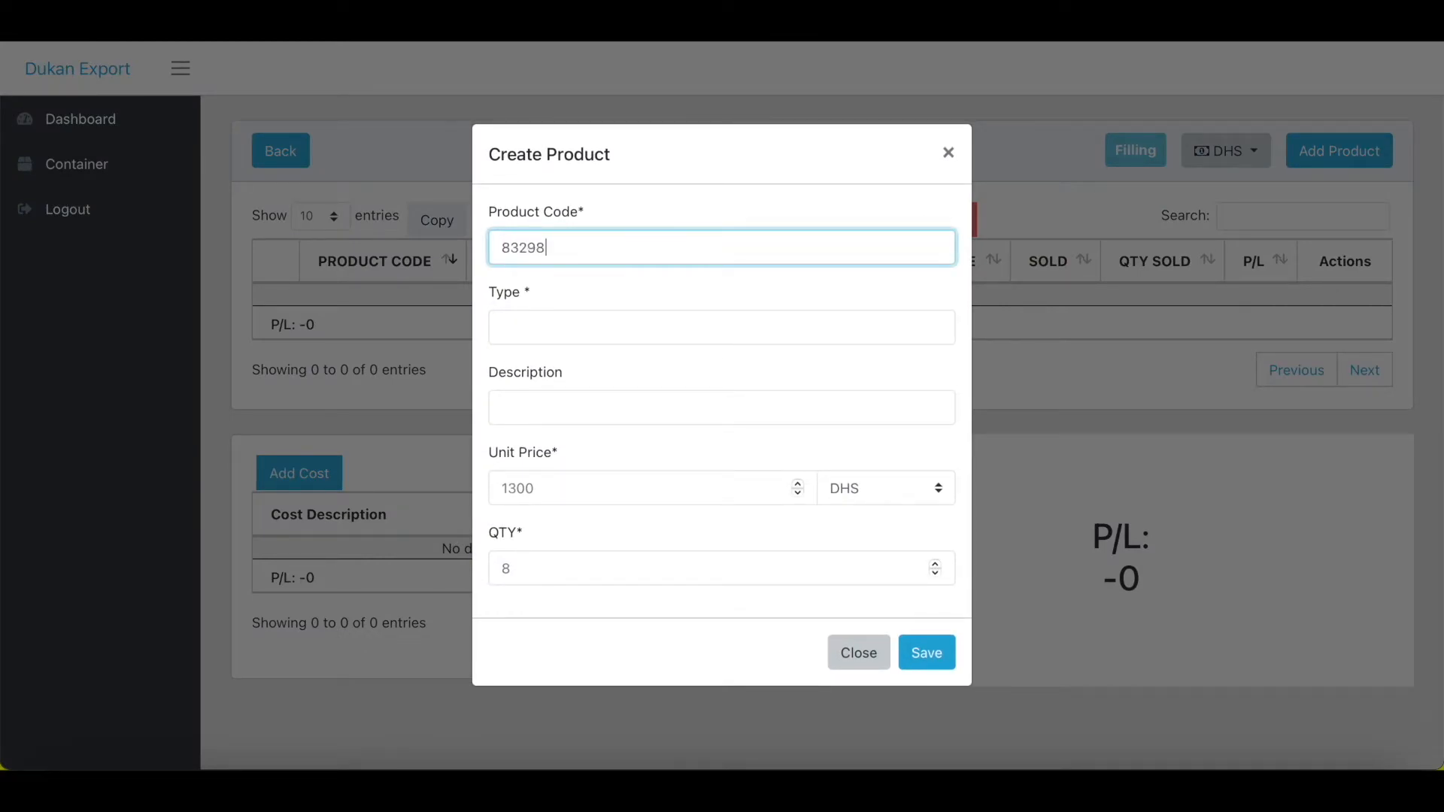
click(696, 328)
text(Engine)
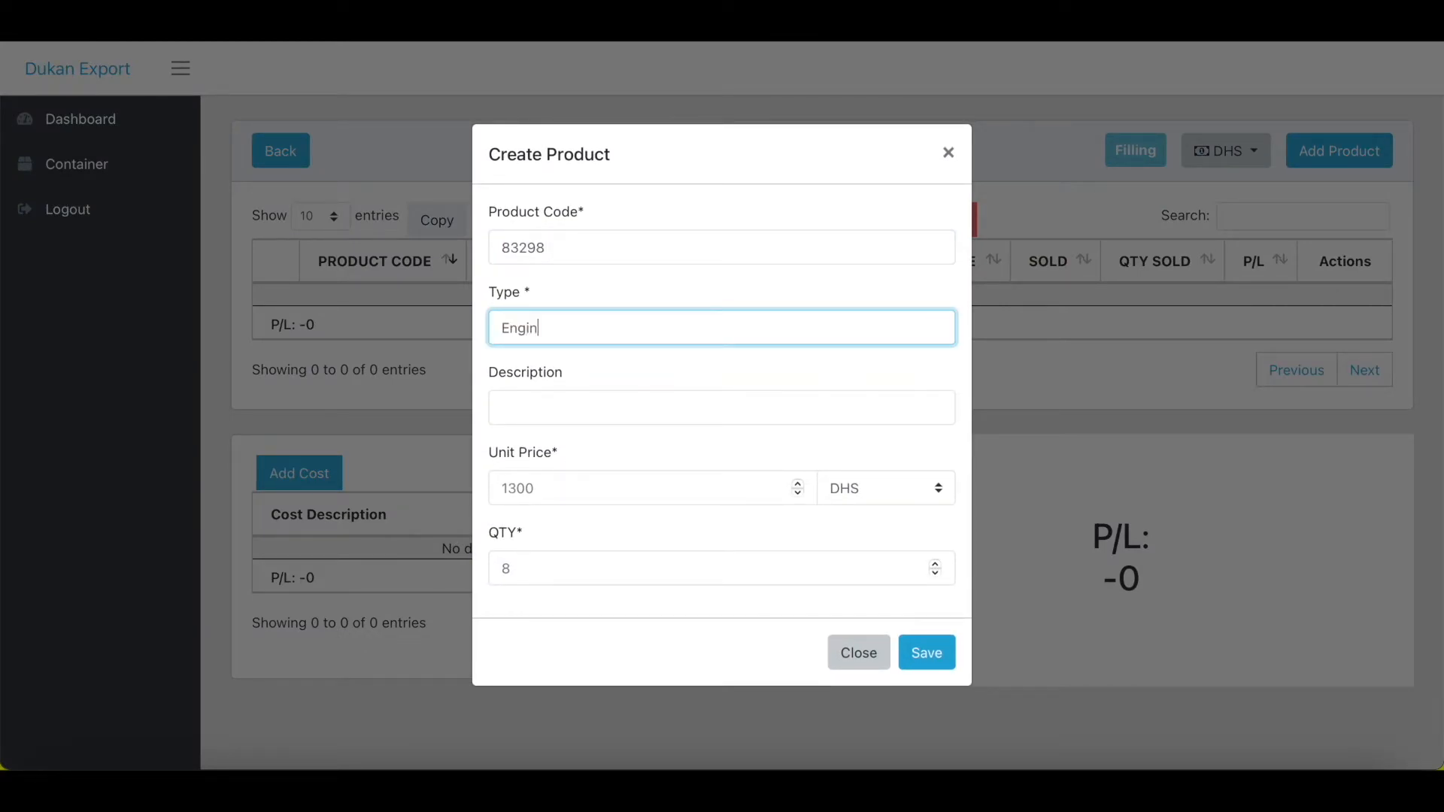
click(641, 419)
text(Honda)
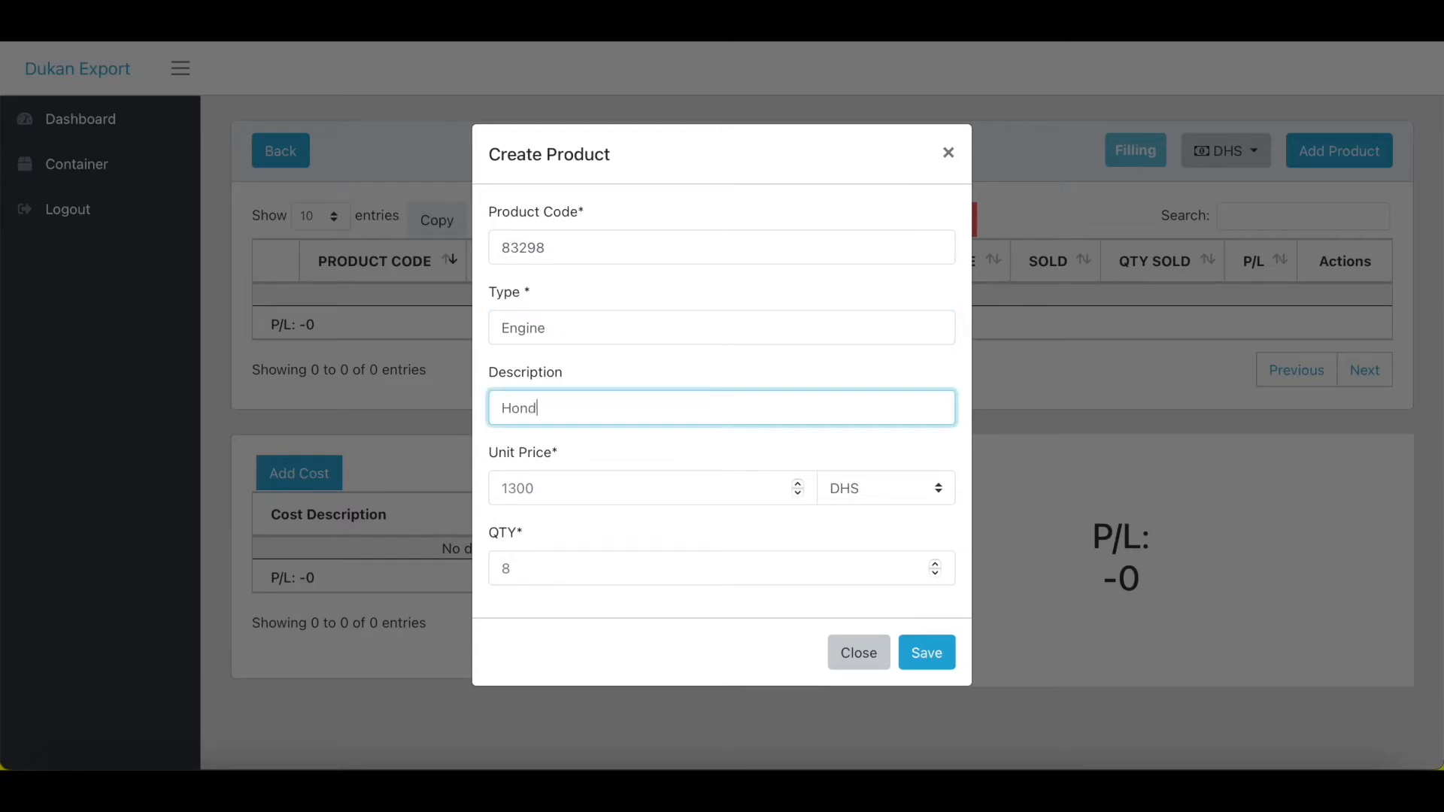
Set the new product's unit price to 1300 DHS and its quantity to 3, and save it.
click(666, 454)
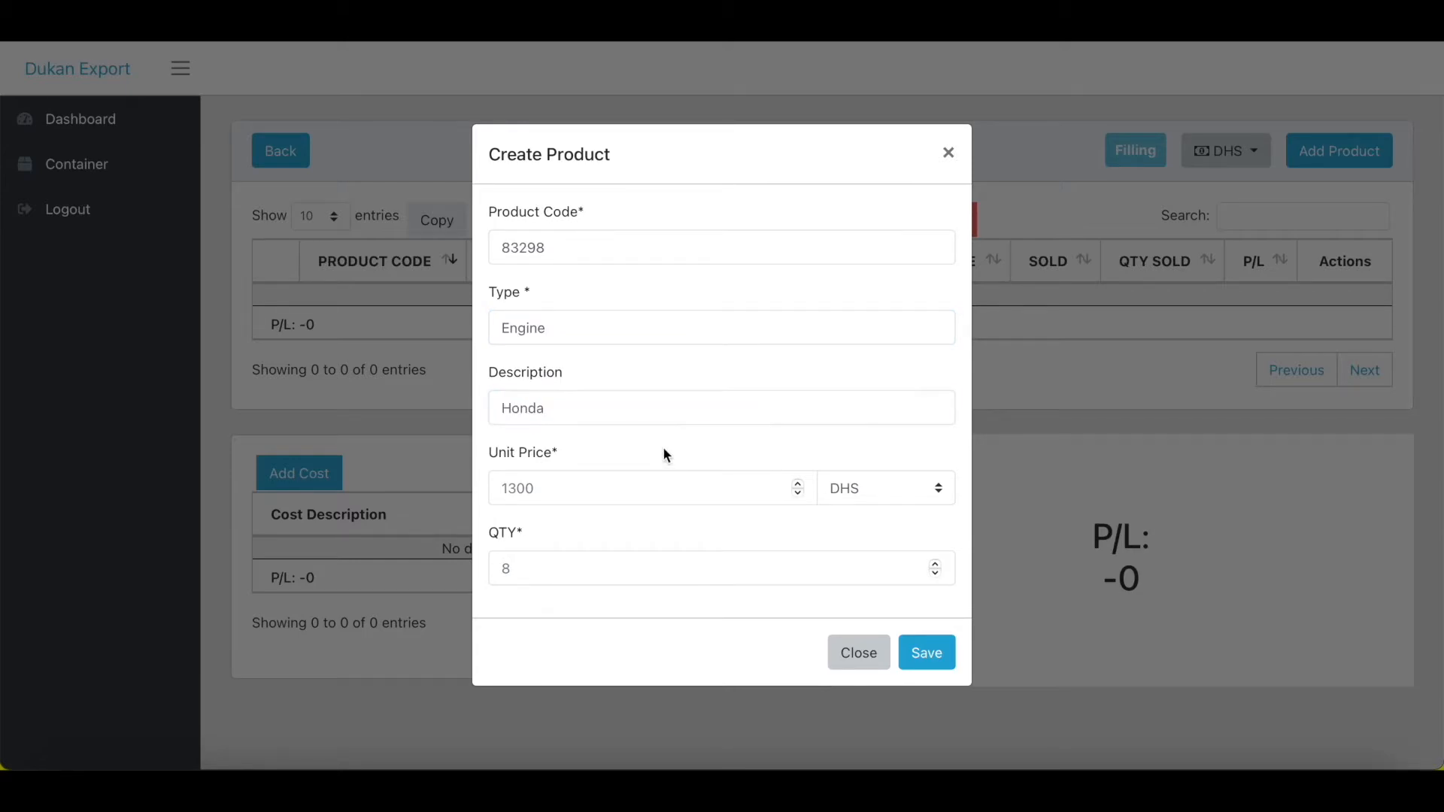
click(672, 487)
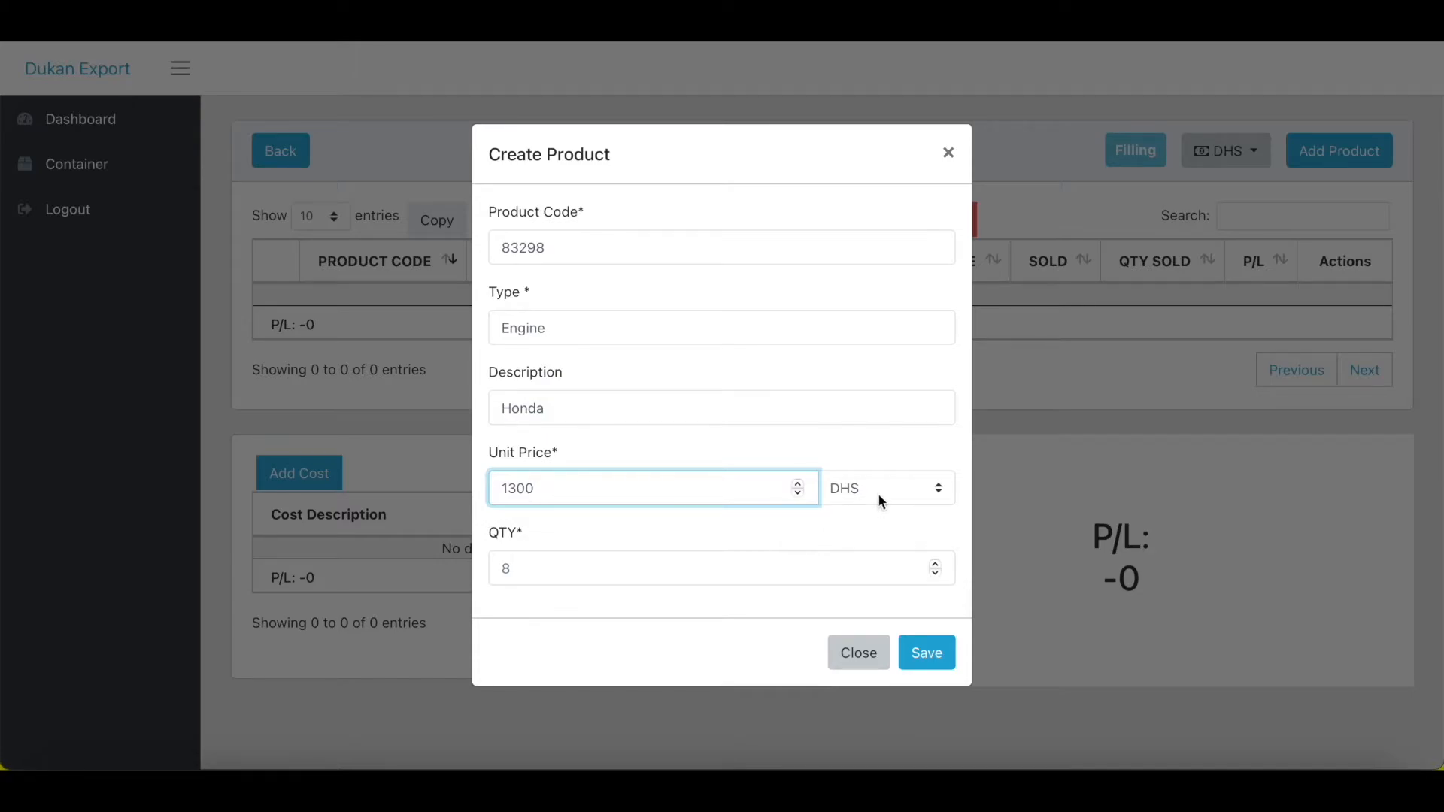
click(770, 574)
key(BackSpace)
text(3)
click(917, 650)
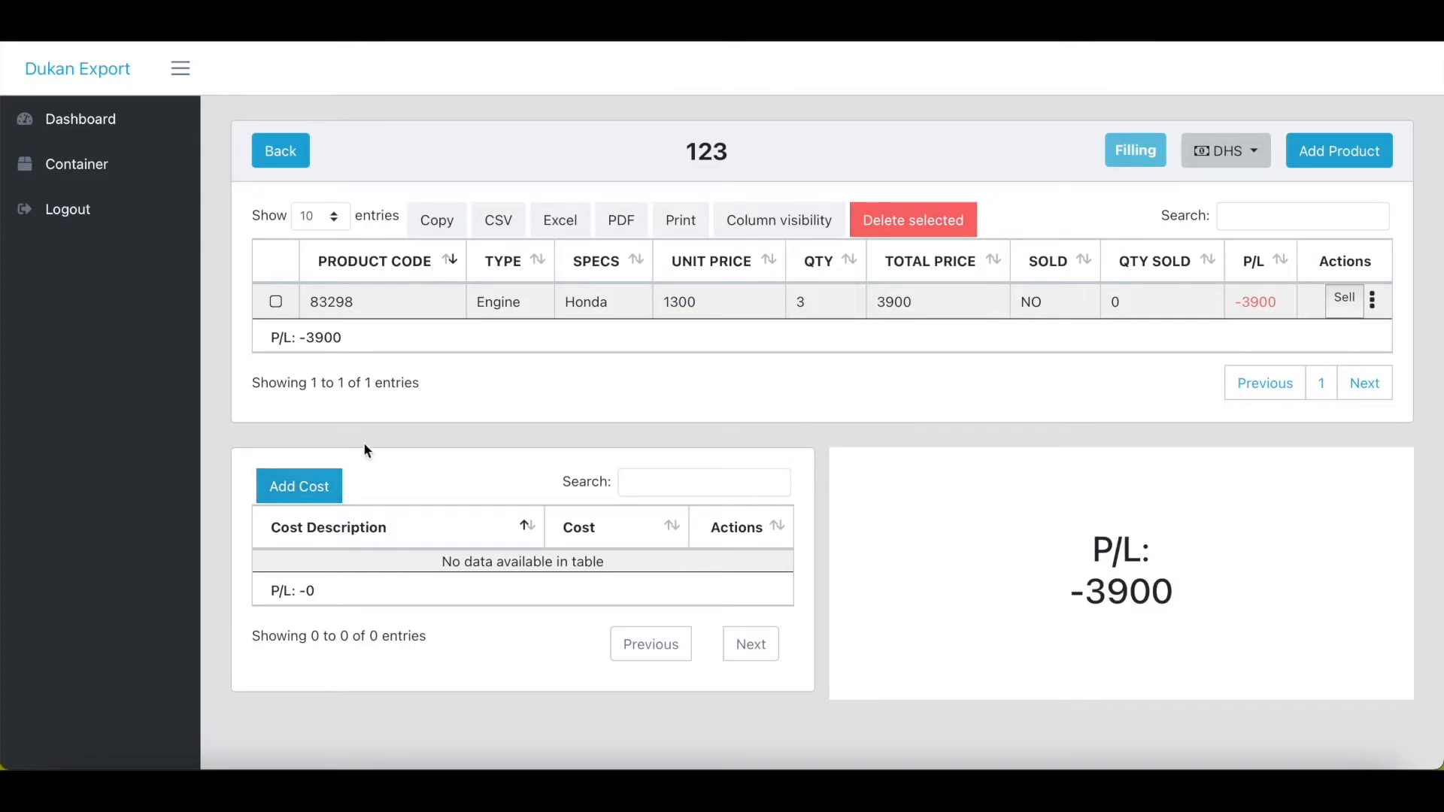
Add a cost described as Shipping for 1000 DHS to container 123.
click(298, 503)
click(546, 365)
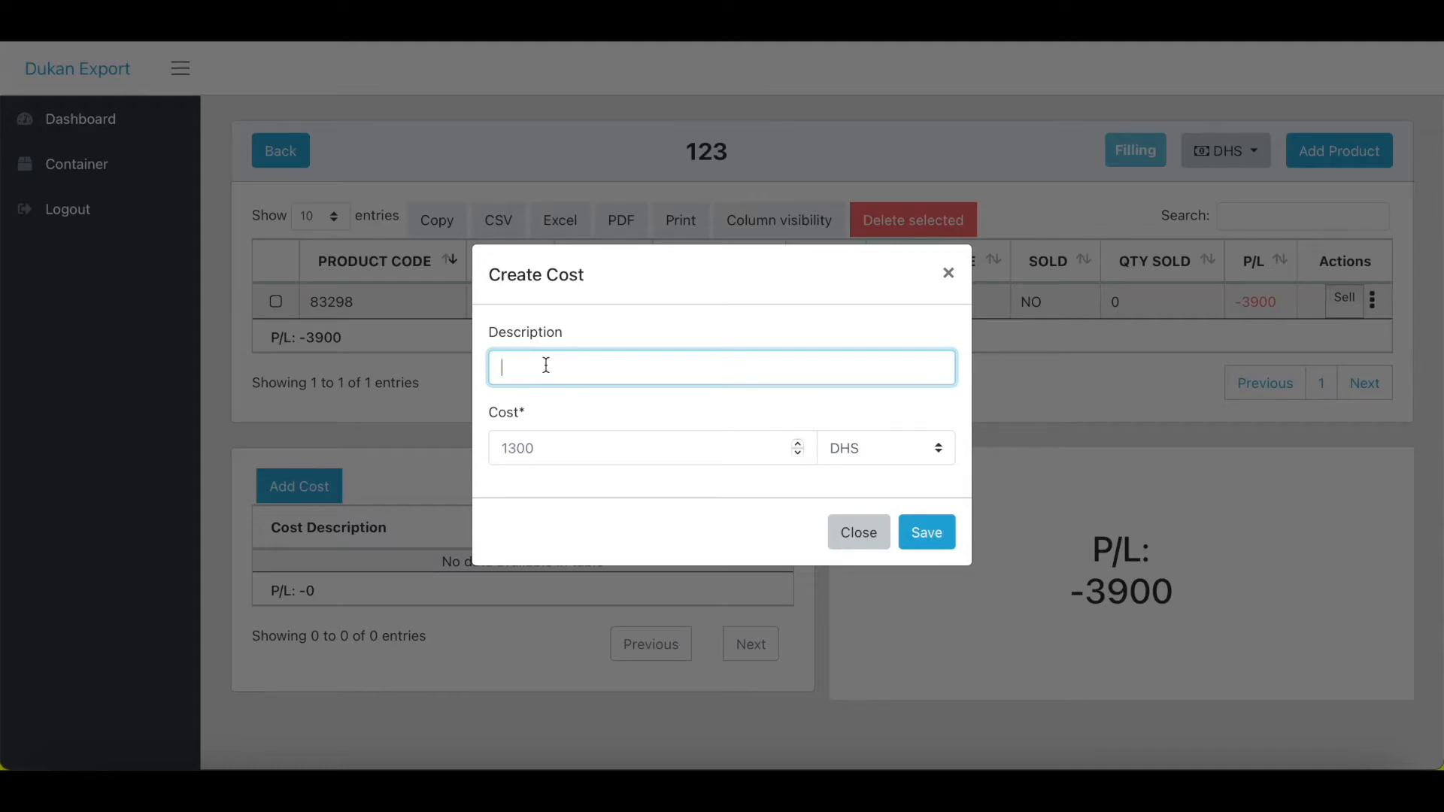
text(Shipping)
click(566, 457)
text(1000)
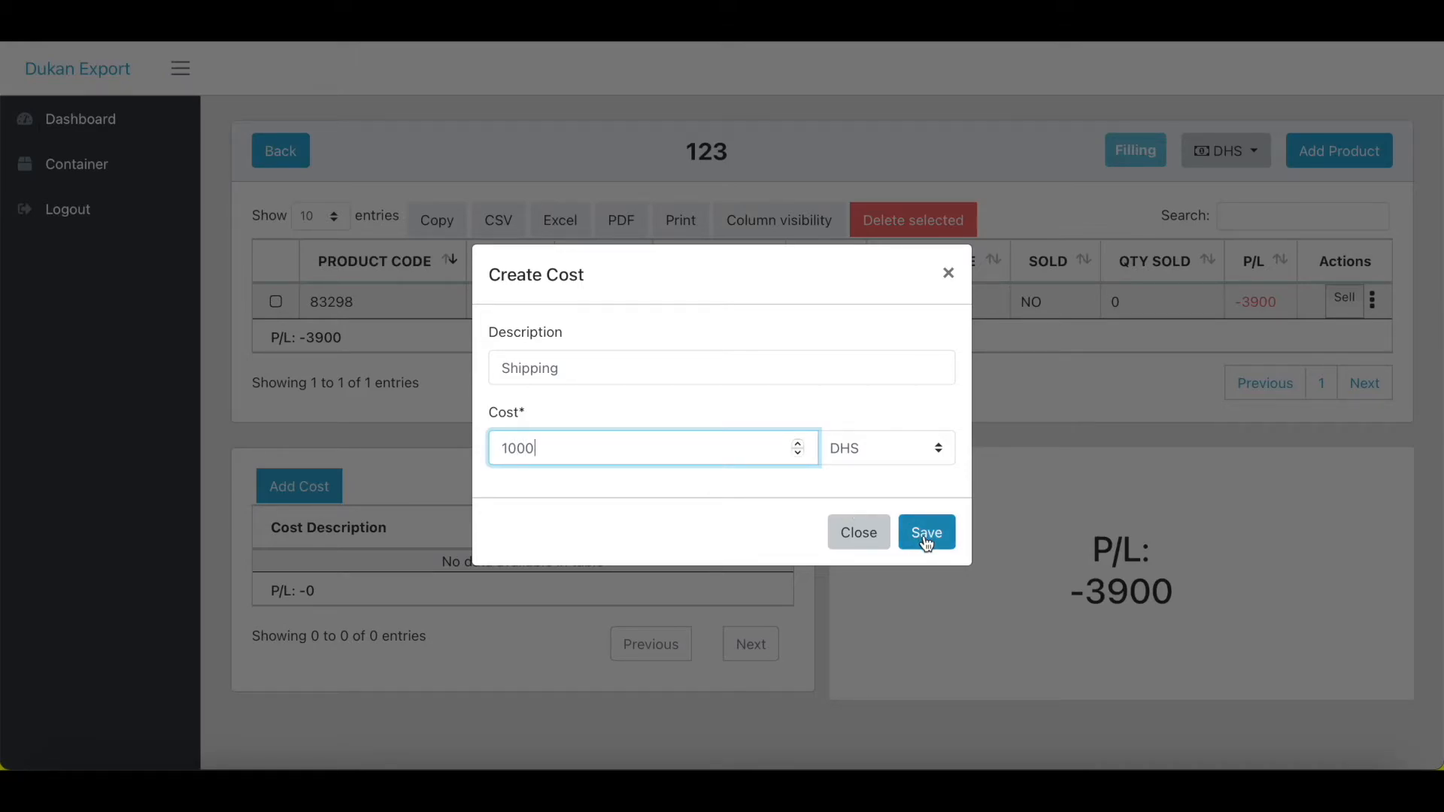
click(927, 542)
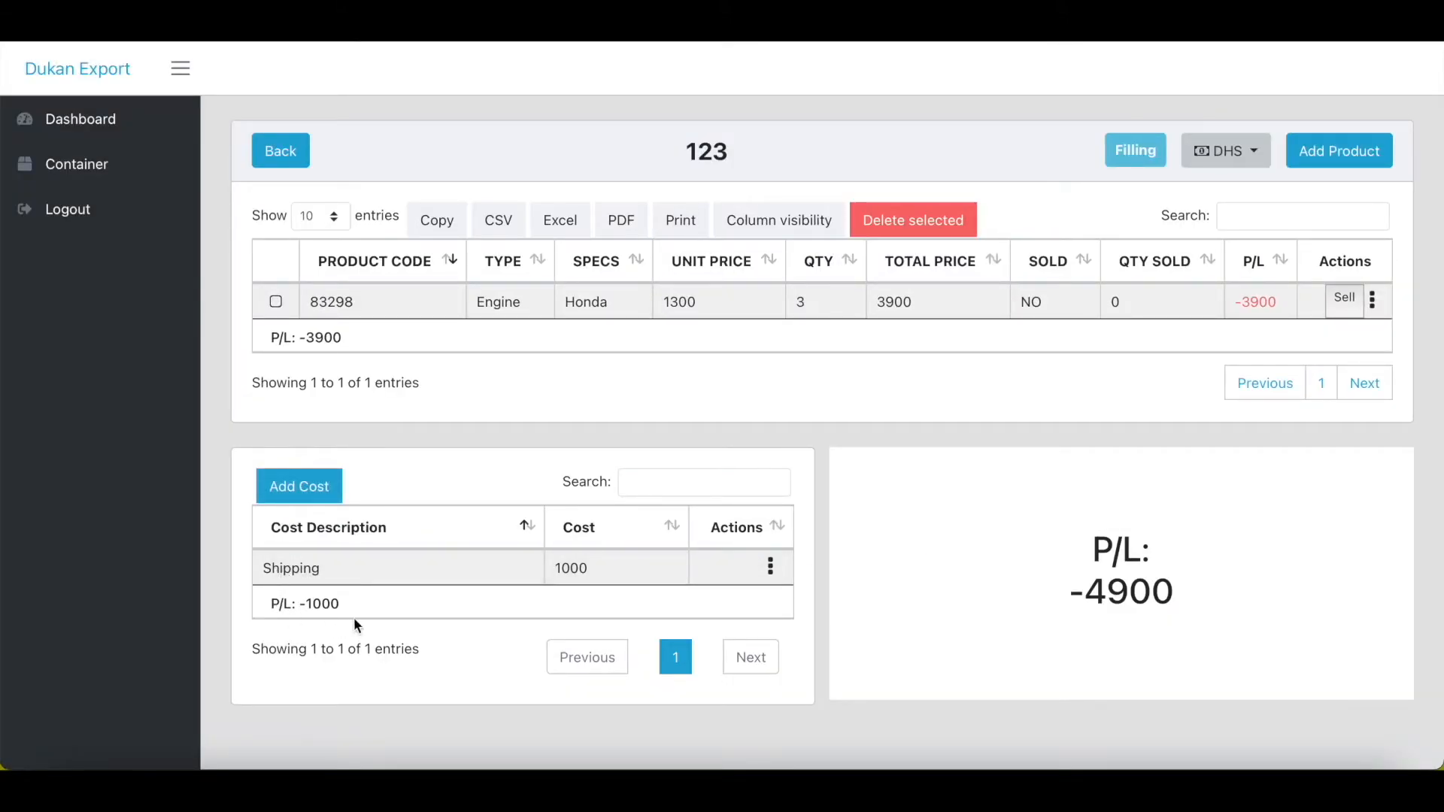
drag(1178, 590, 1066, 592)
click(1174, 582)
Open the sales of product 83298 and start a new sale dated 03/12/03.
click(1345, 300)
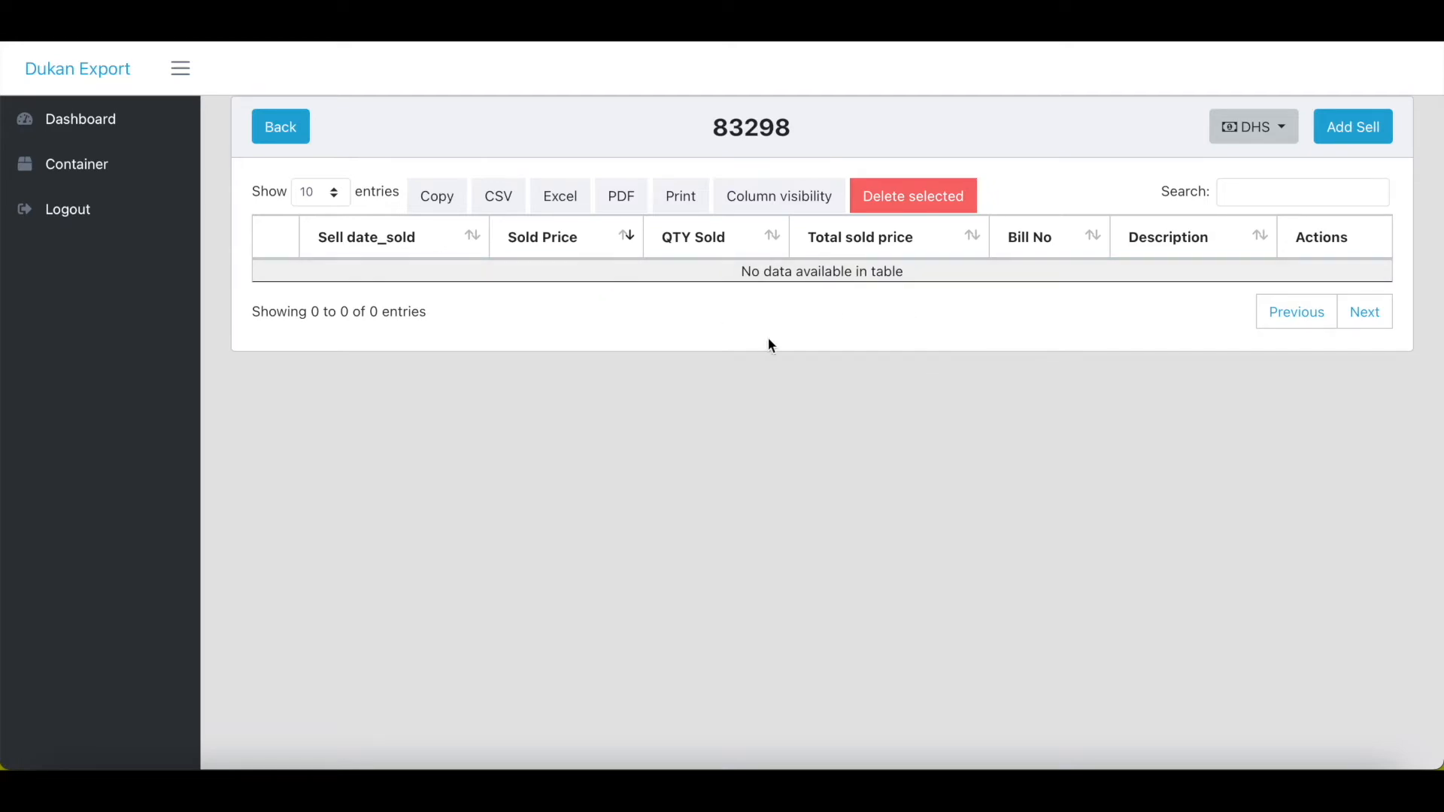
click(1338, 143)
click(847, 236)
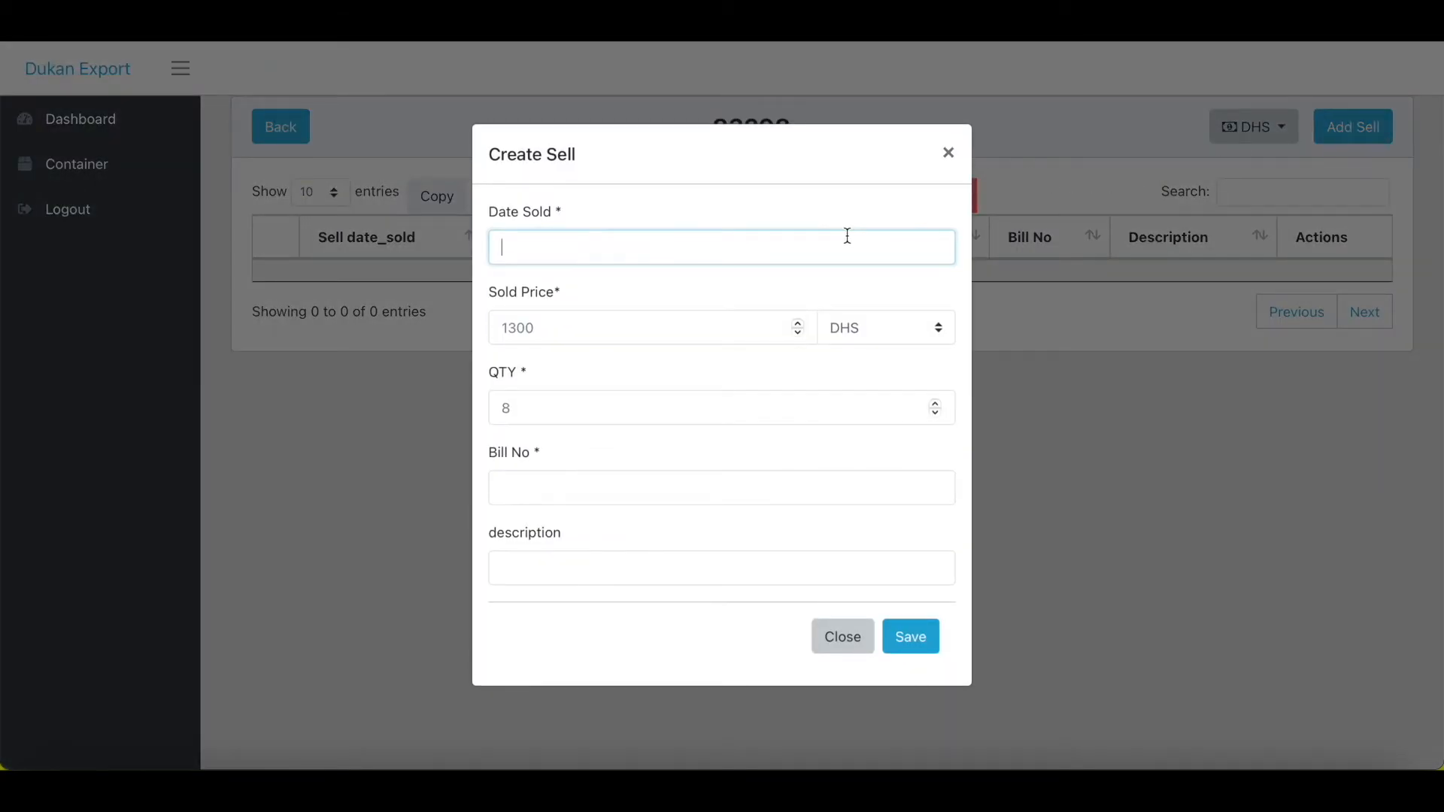
text(03/2)
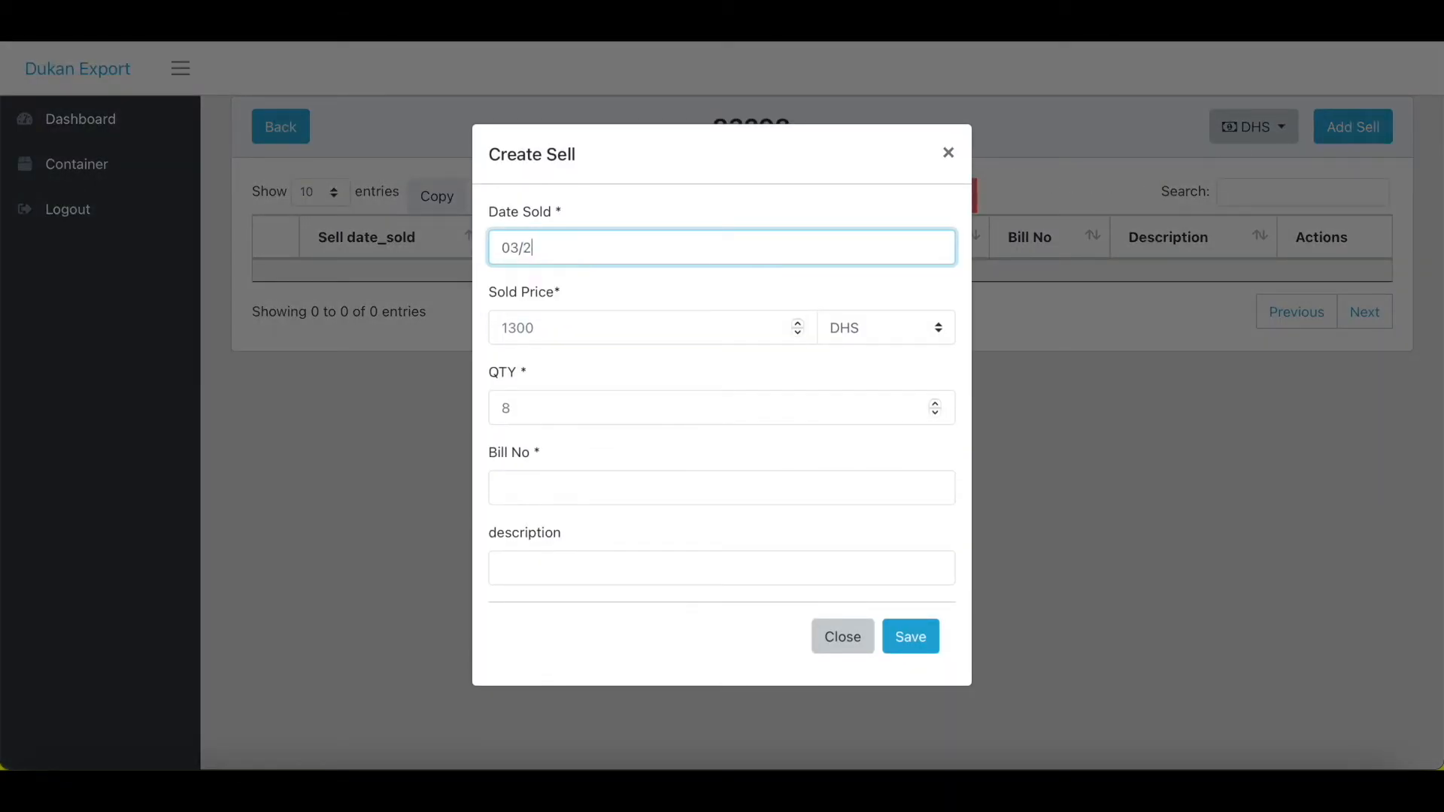
key(BackSpace)
text(12/03)
Give the sale a sold price of 3000 DHS, a quantity of 3 and a bill number, and save it.
click(746, 326)
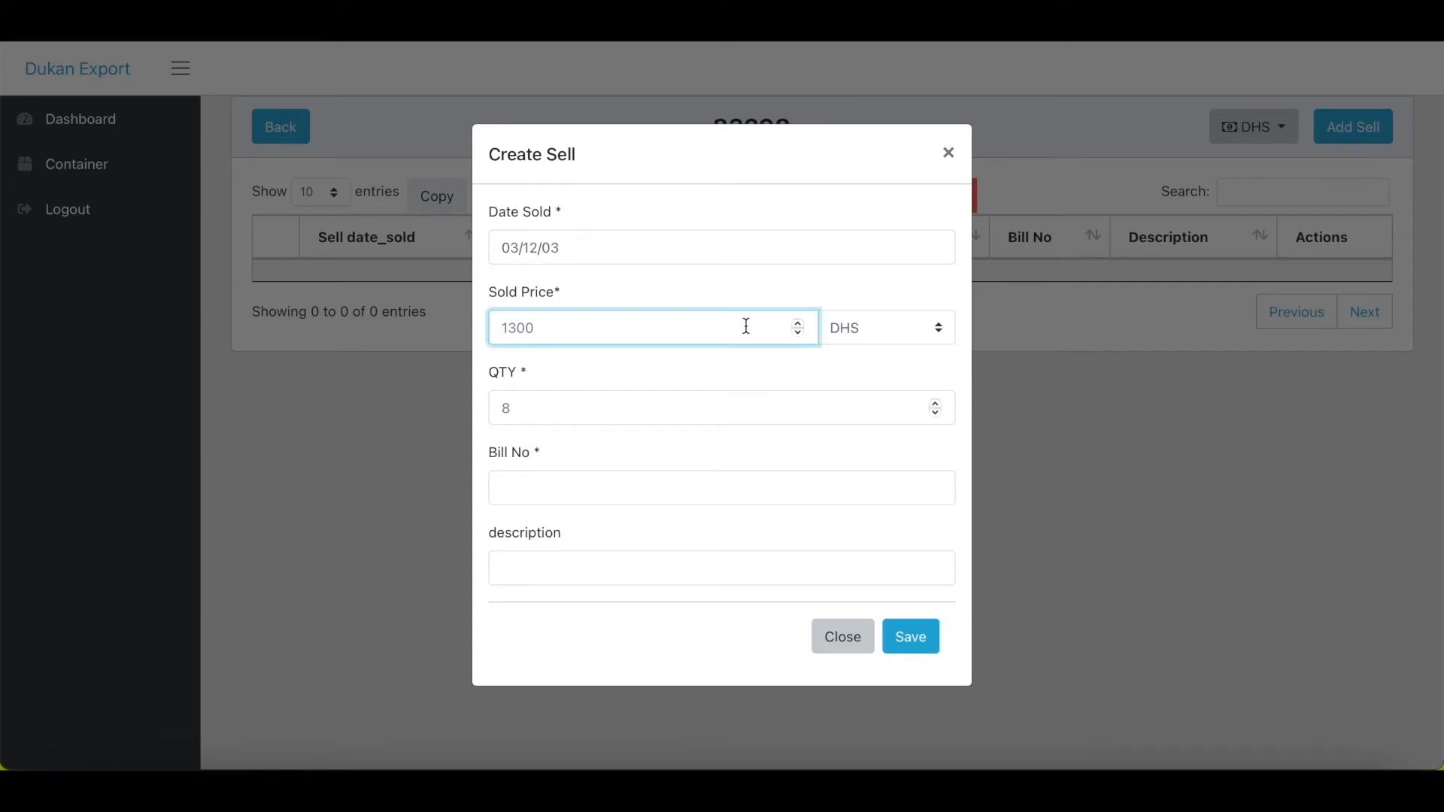
text(3000)
click(708, 407)
text(3)
click(657, 491)
text(1243)
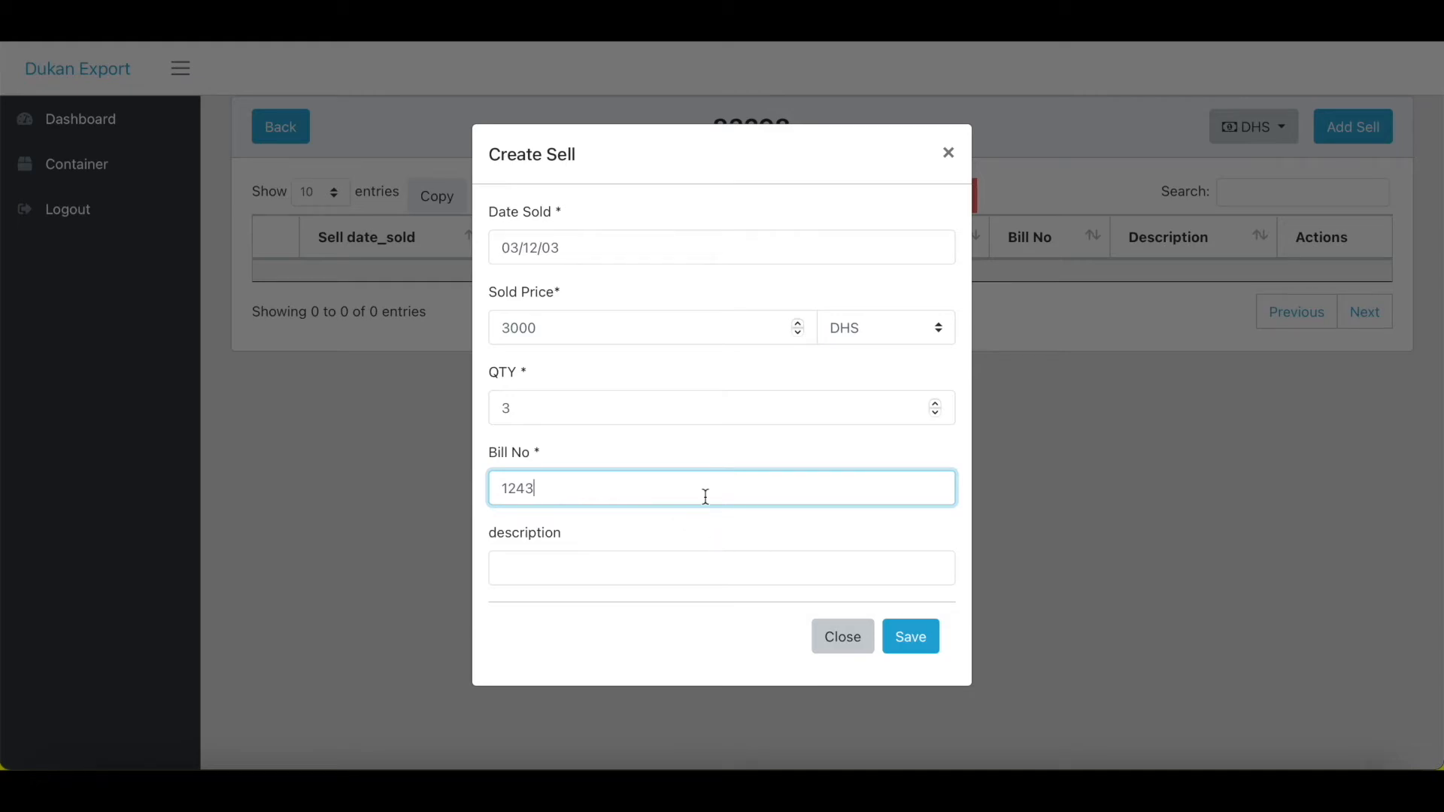
click(917, 641)
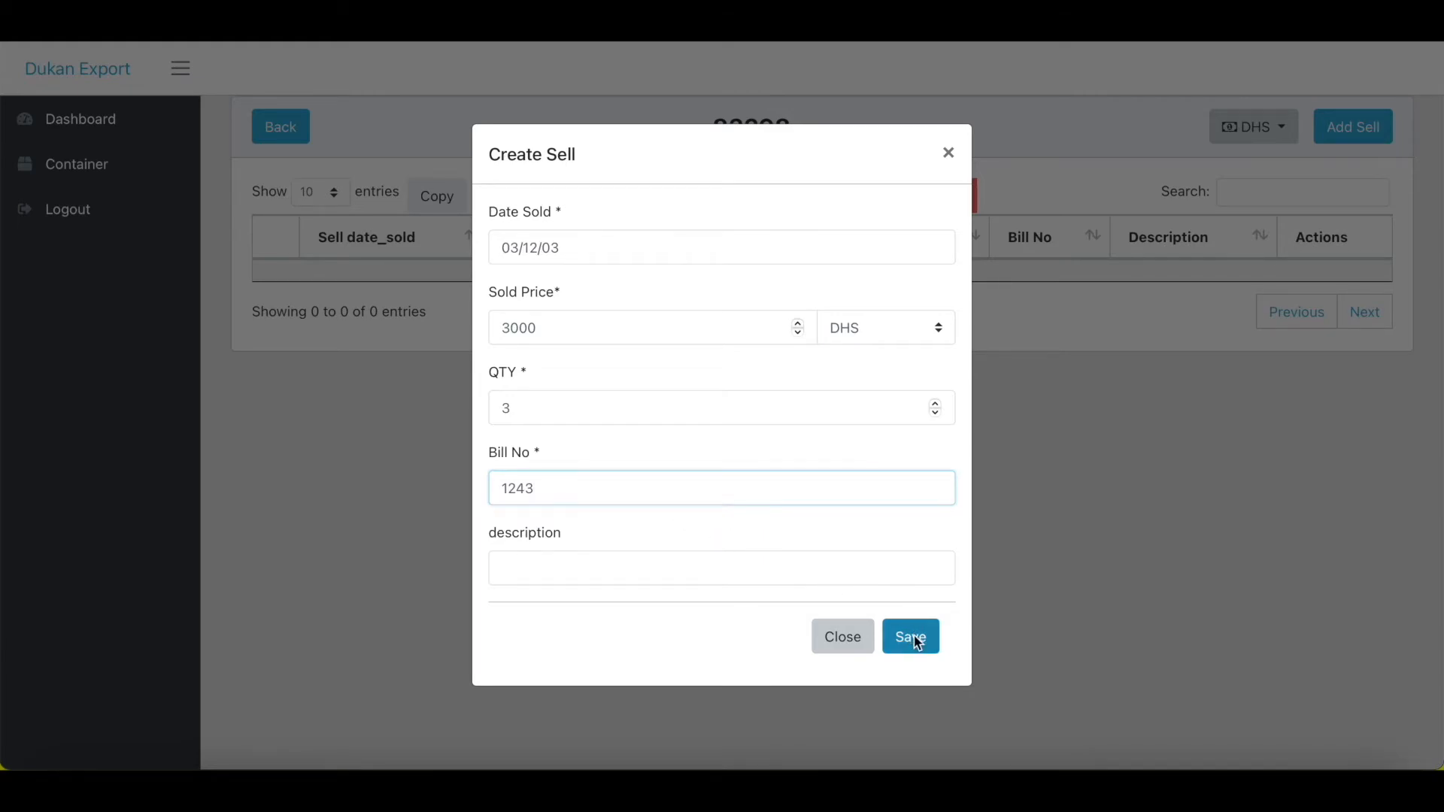
click(918, 641)
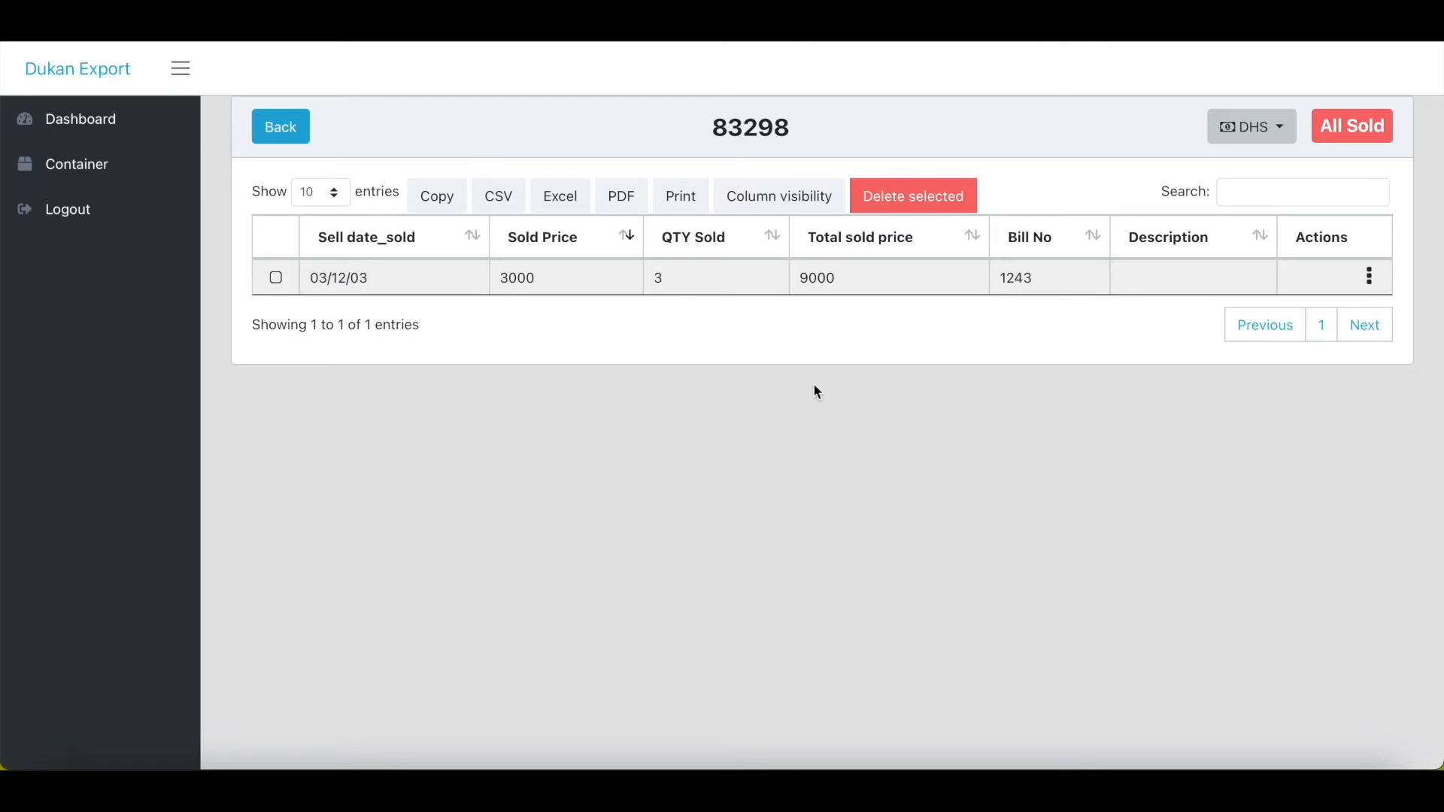
Return to container 123 and check the product's profit/loss, the shipping cost and the overall profit/loss.
click(277, 138)
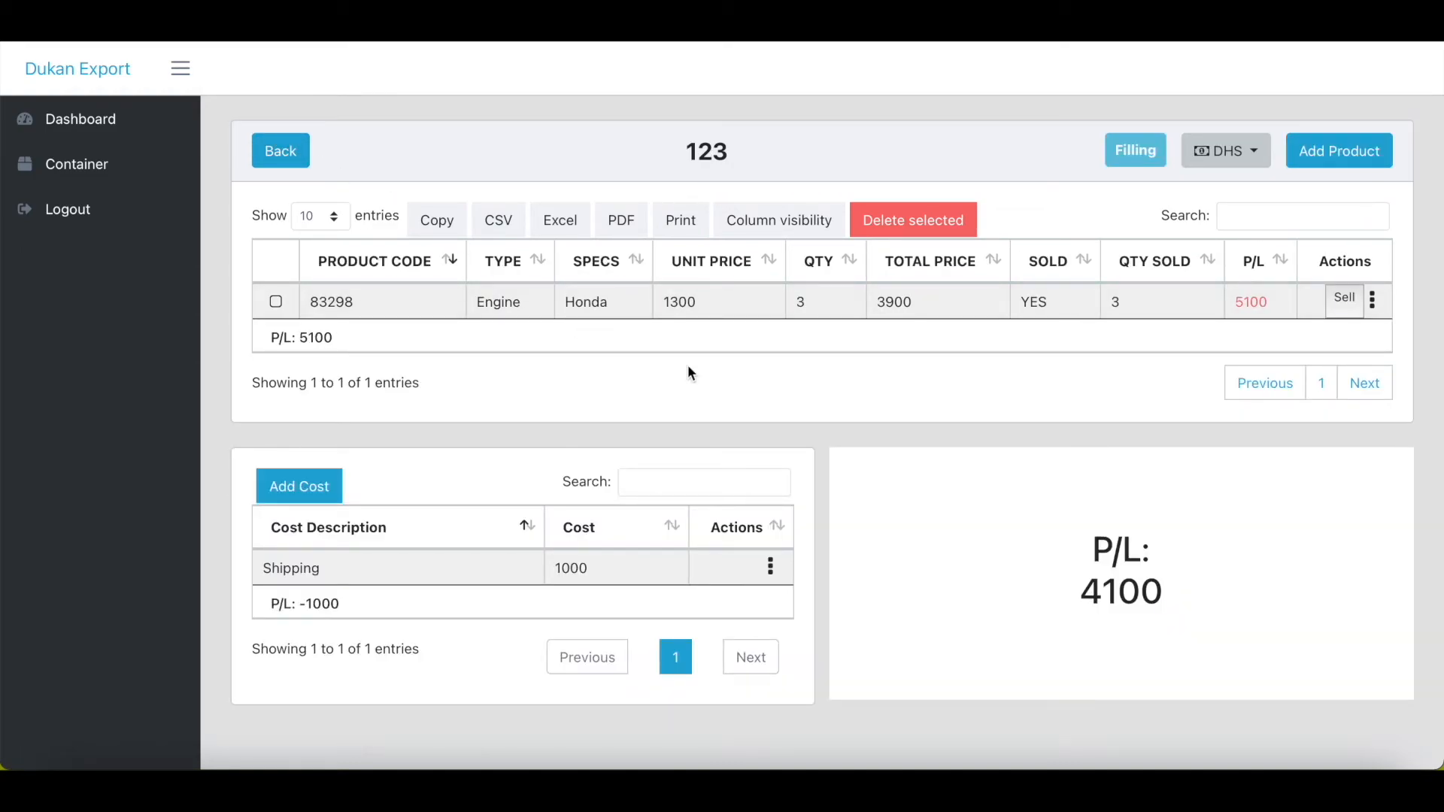
drag(1274, 299, 1233, 302)
drag(599, 569, 545, 569)
click(575, 569)
drag(1186, 604, 1083, 598)
click(1103, 599)
Switch the container's currency to USD and export the product table to Excel.
click(1261, 166)
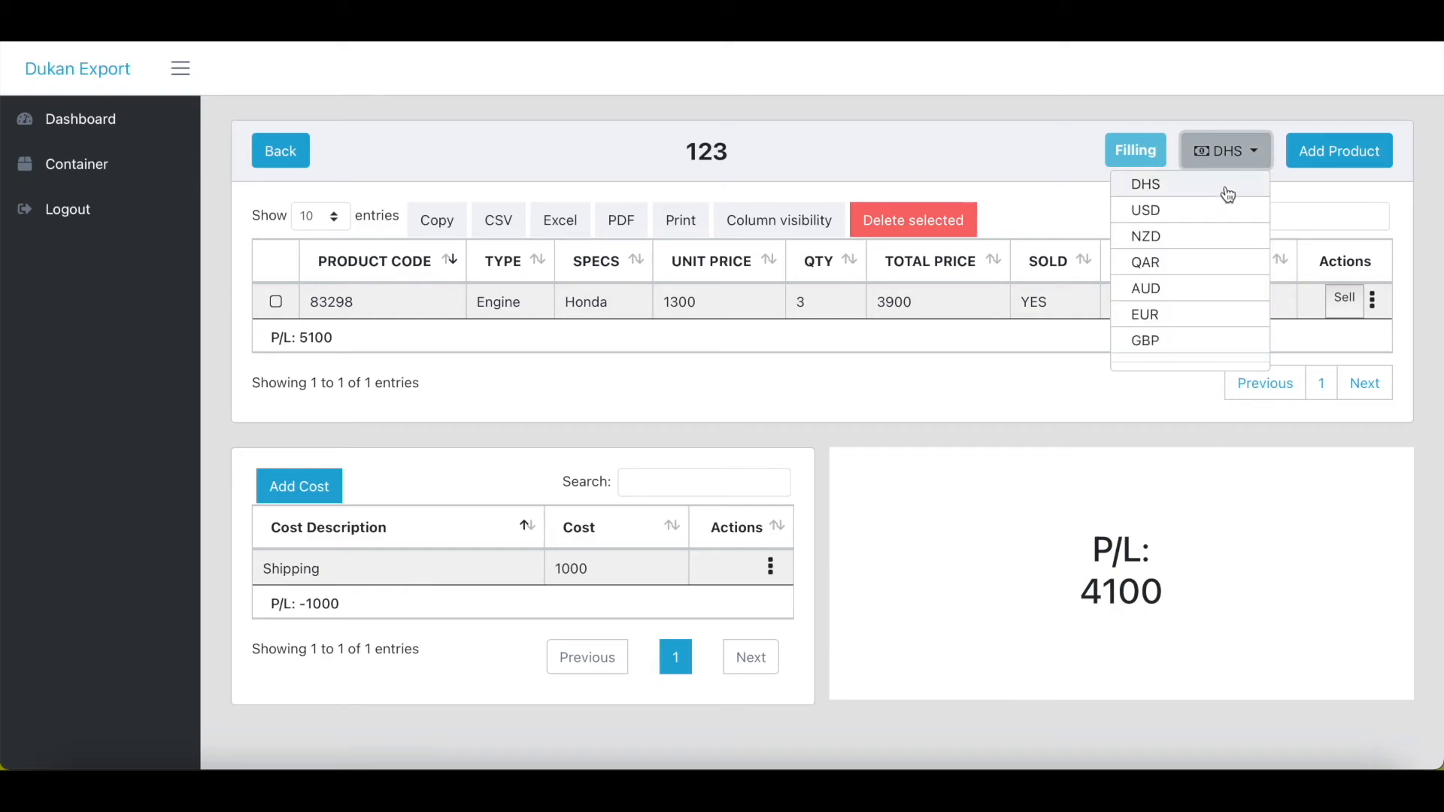
click(1189, 215)
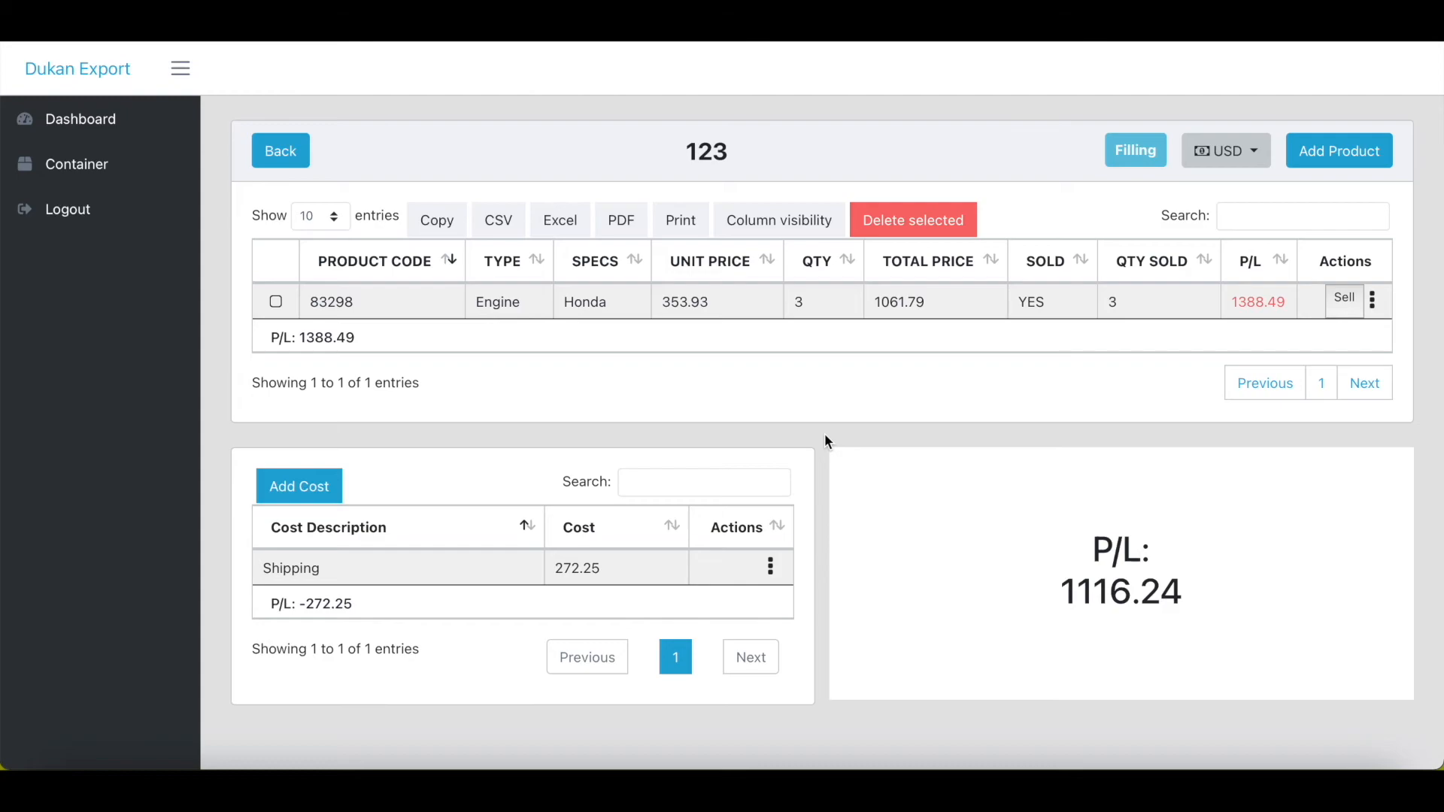
click(577, 223)
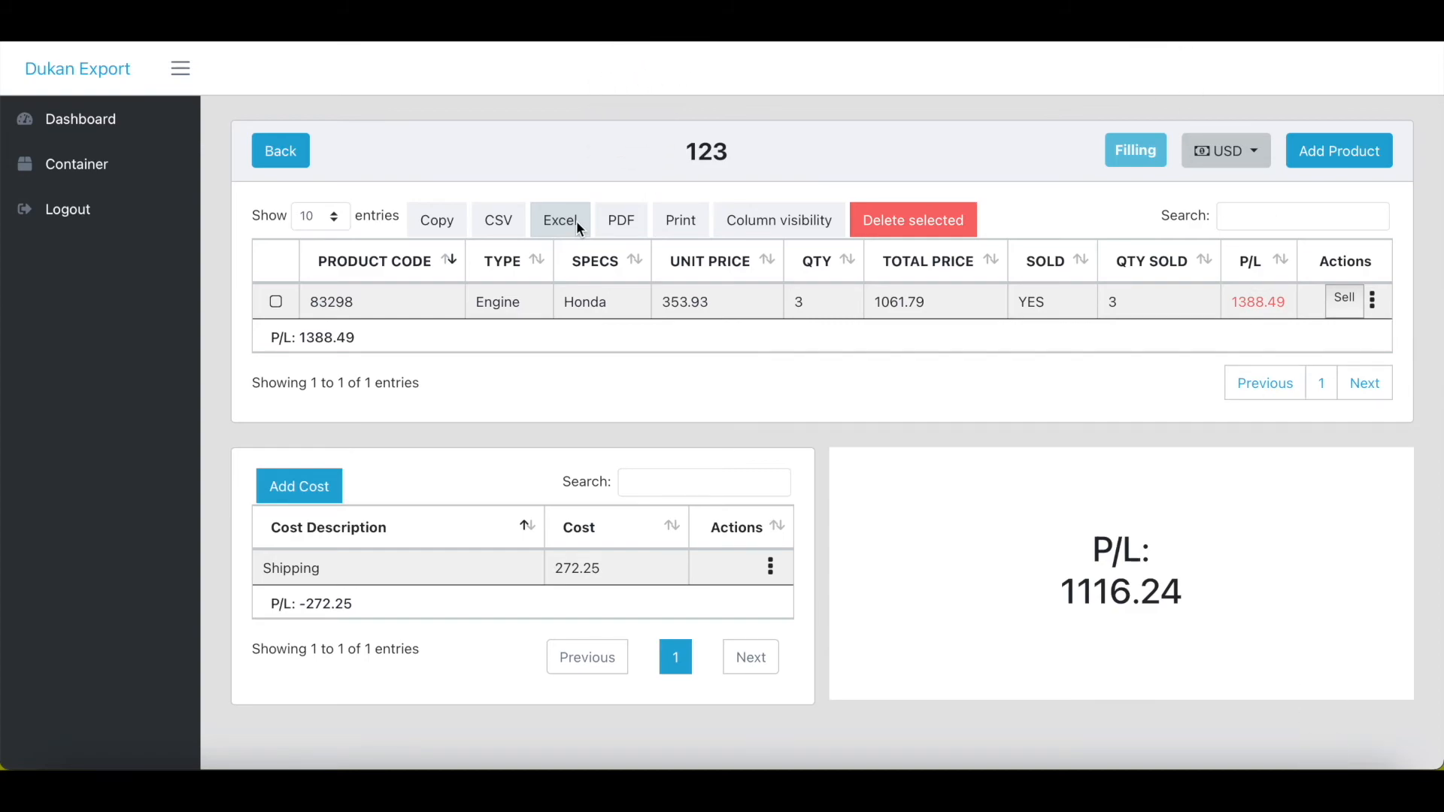
Open the exported Dukan Export-3.xlsx in Excel to check the product data, and go back to Dukan Export.
click(1321, 781)
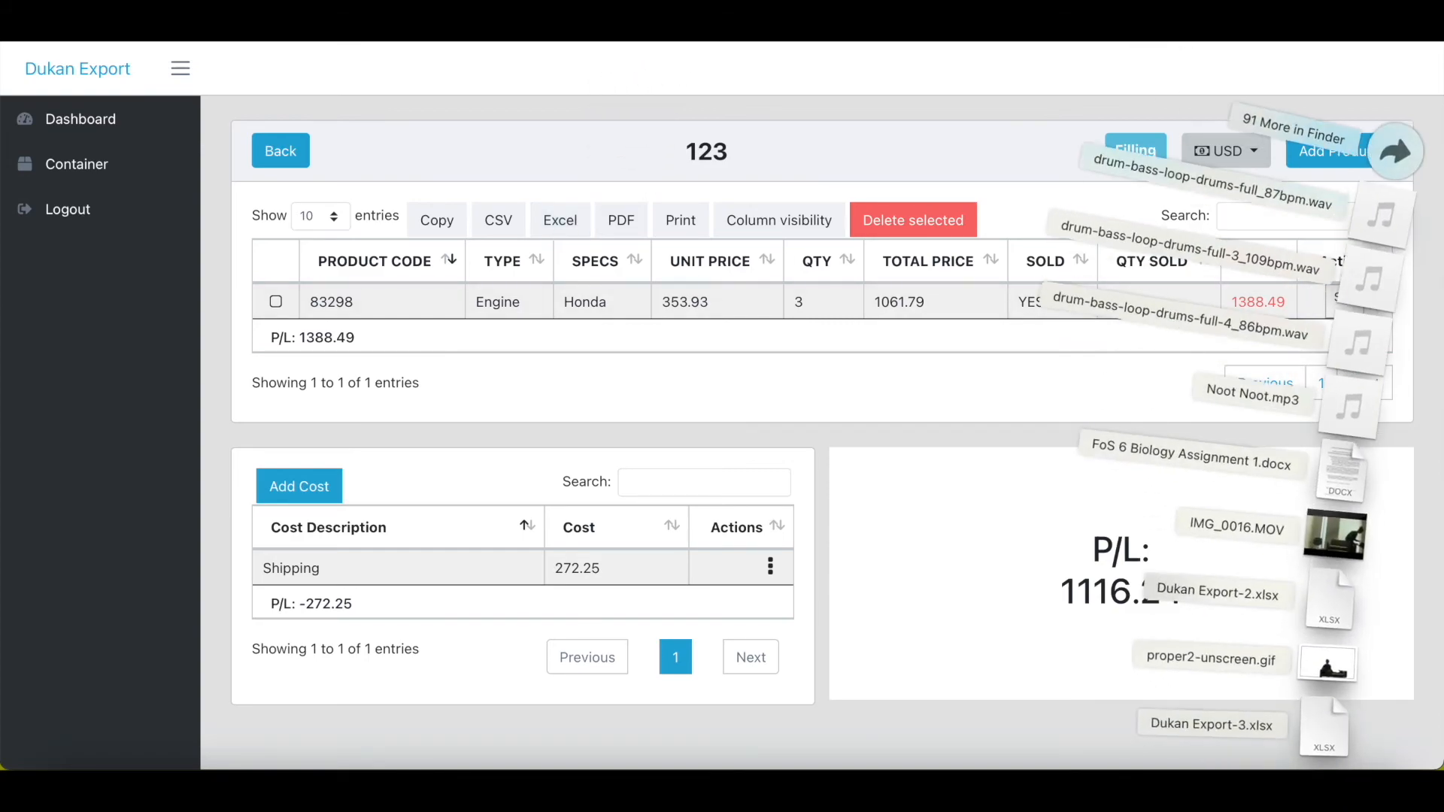
click(1324, 720)
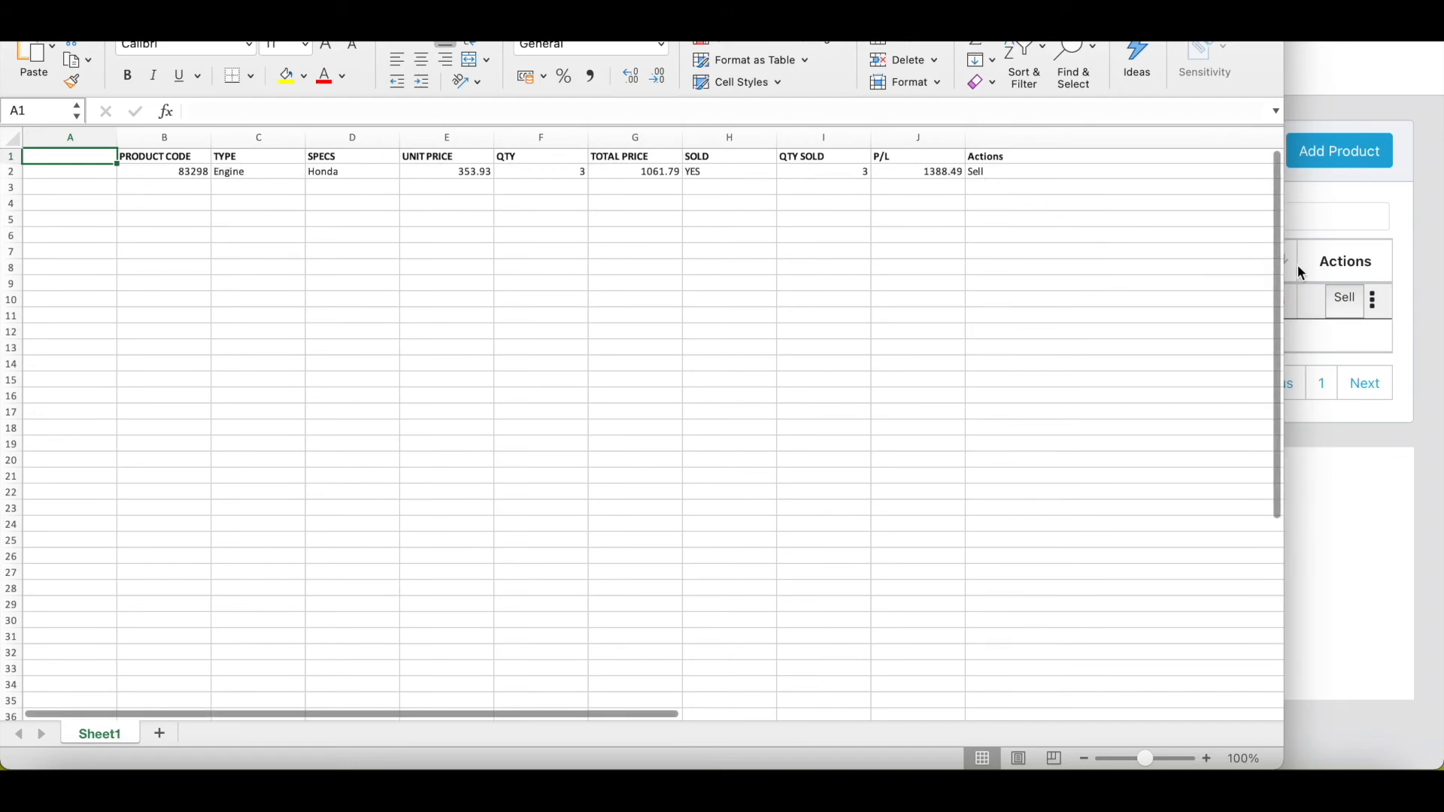
click(1339, 195)
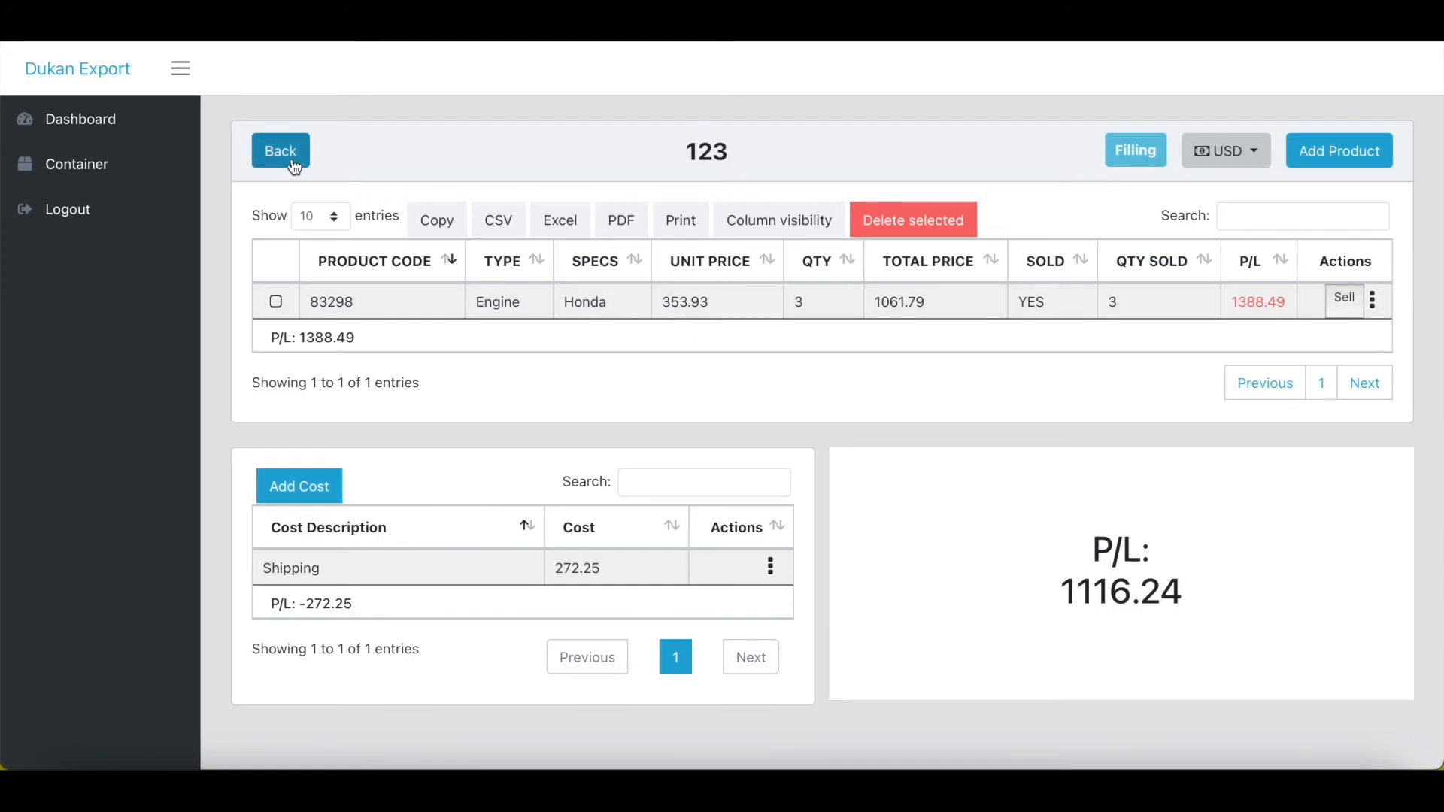
click(143, 137)
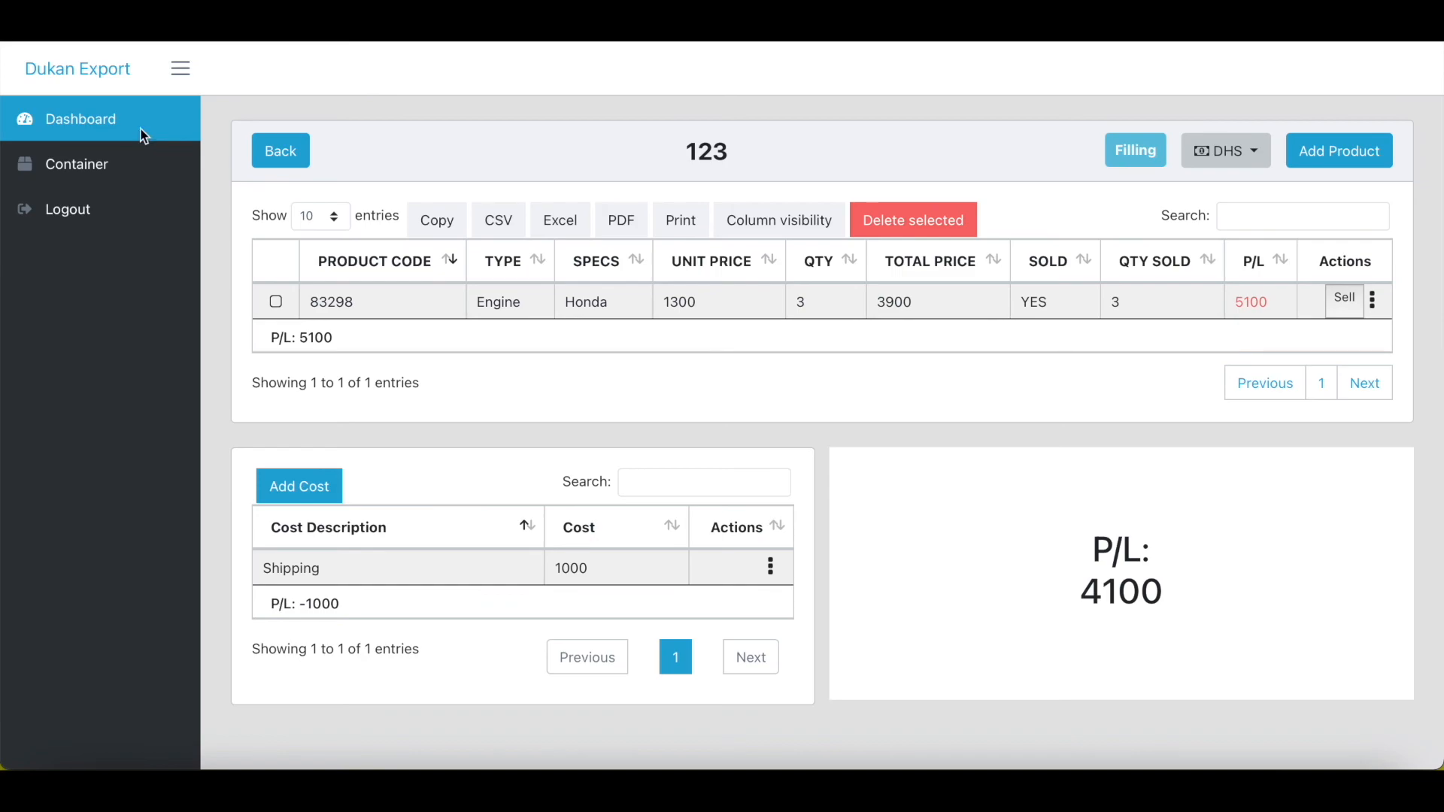